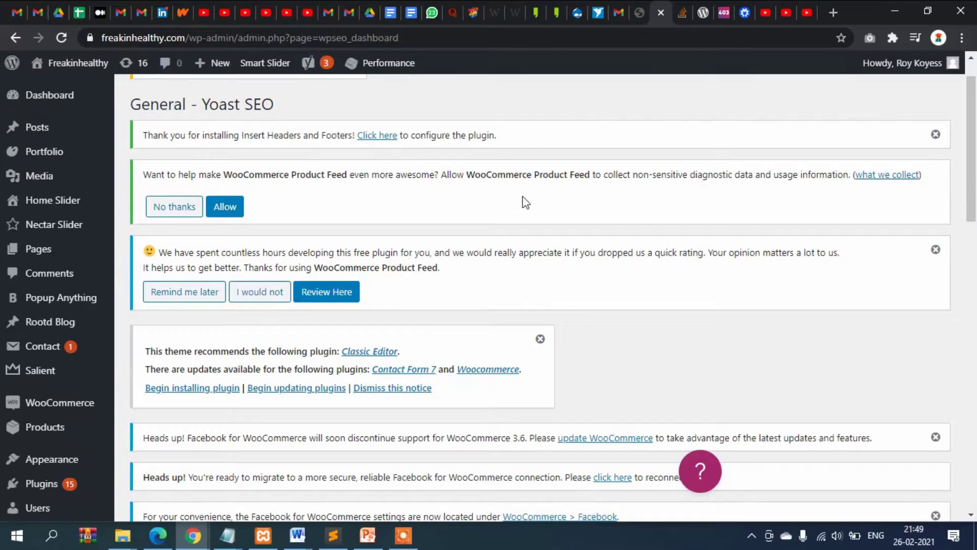
Return to the sitemap_index.xml tab, clear the text selection and reload the page
{"action": "left_click", "coordinate": [554, 9]}
{"action": "left_click", "coordinate": [537, 7]}
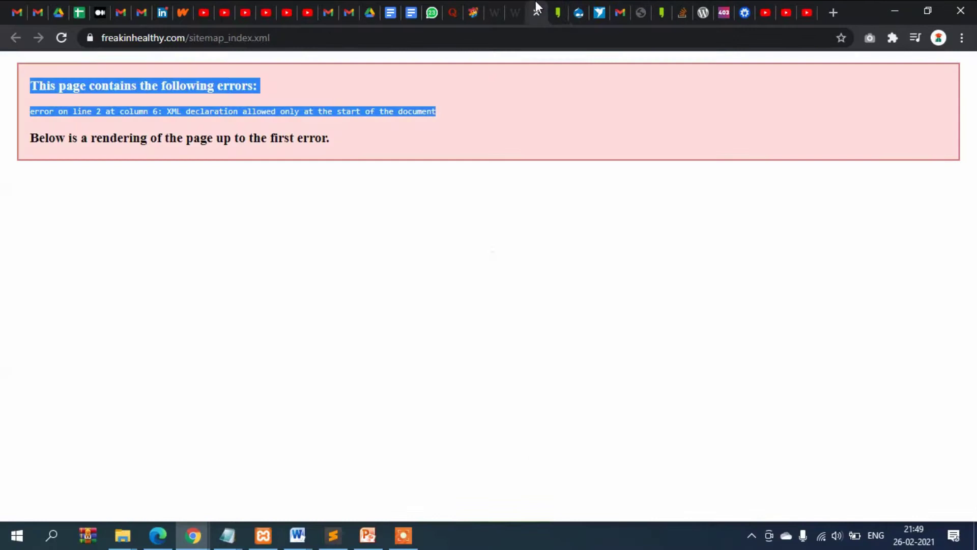
{"action": "left_click", "coordinate": [343, 165]}
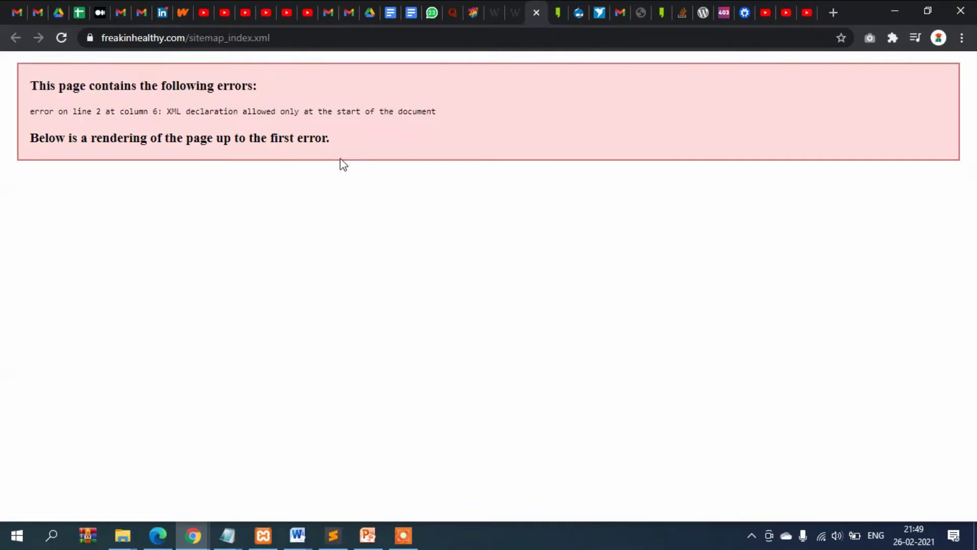
{"action": "left_click", "coordinate": [61, 37]}
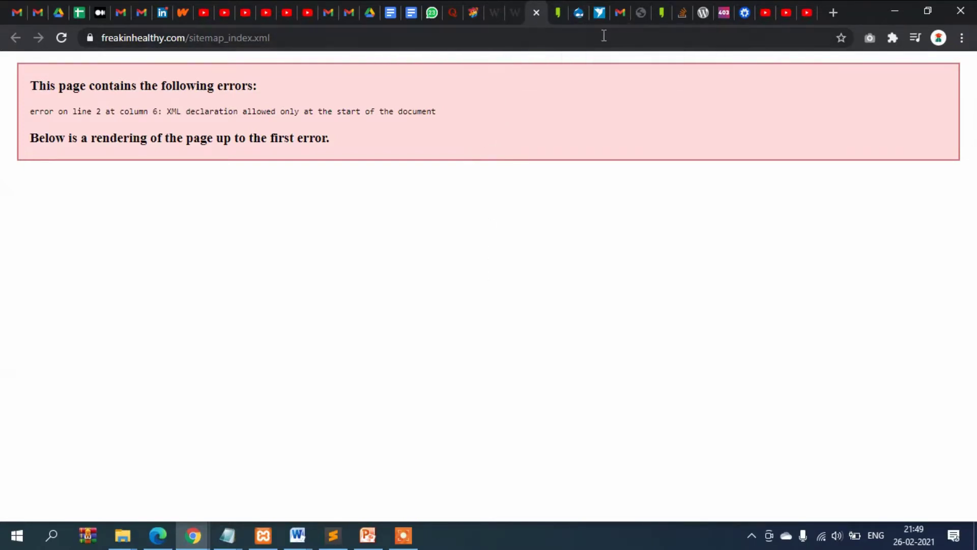
Reload the Yoast SEO General page in WordPress and show its Features settings
{"action": "left_click", "coordinate": [661, 9]}
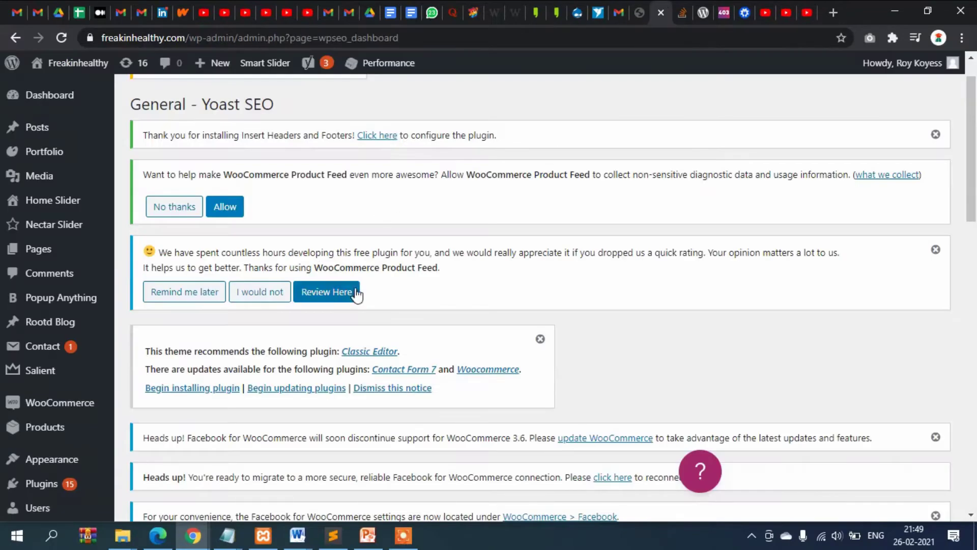
{"action": "scroll", "coordinate": [265, 326], "scroll_direction": "down", "scroll_amount": 7}
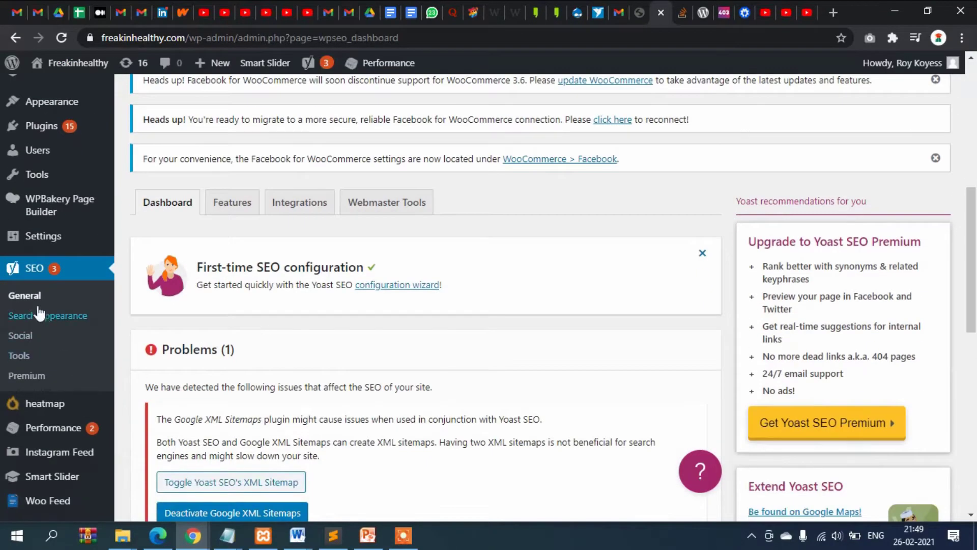
{"action": "left_click", "coordinate": [27, 298]}
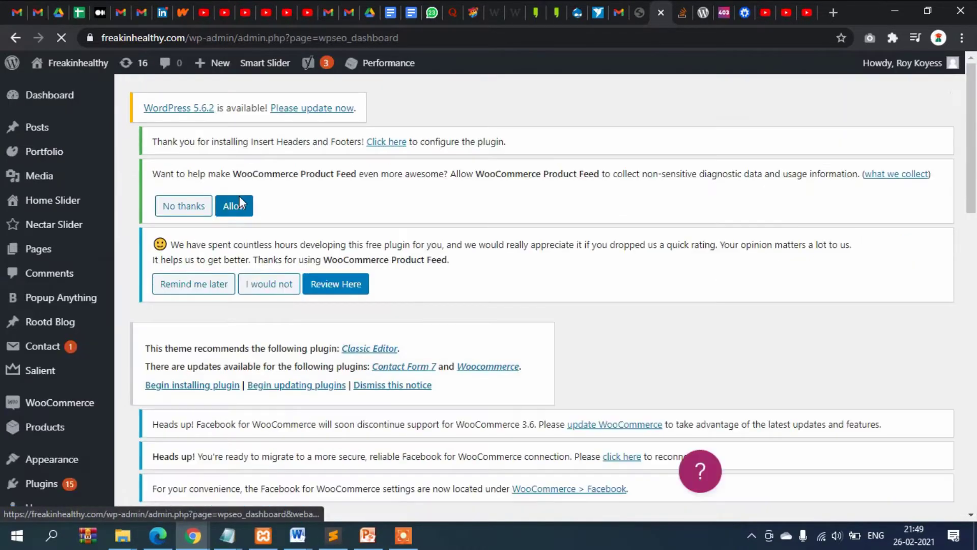
{"action": "scroll", "coordinate": [242, 214], "scroll_direction": "down", "scroll_amount": 8}
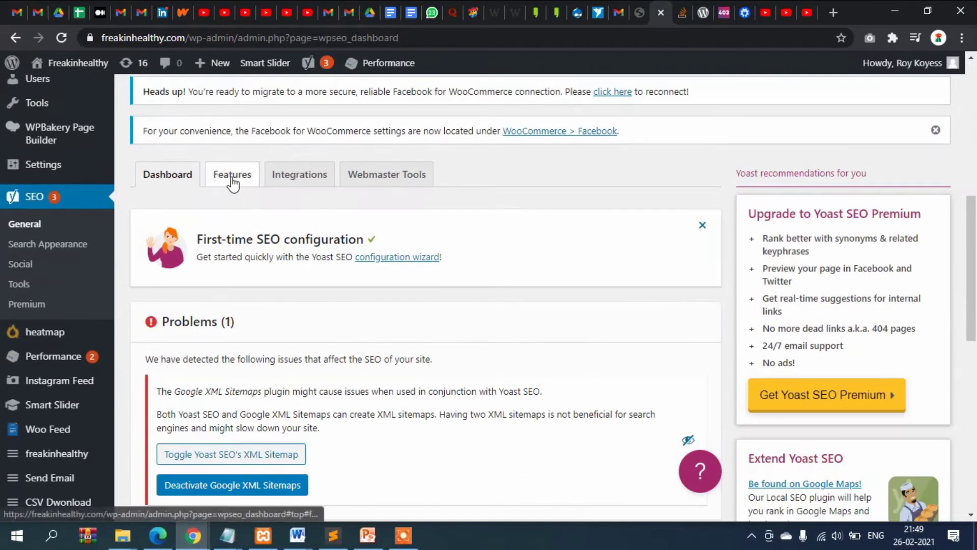
{"action": "left_click", "coordinate": [230, 174]}
Expand the XML sitemaps help and open 'See the XML sitemap' in a new tab
{"action": "scroll", "coordinate": [565, 285], "scroll_direction": "down", "scroll_amount": 3}
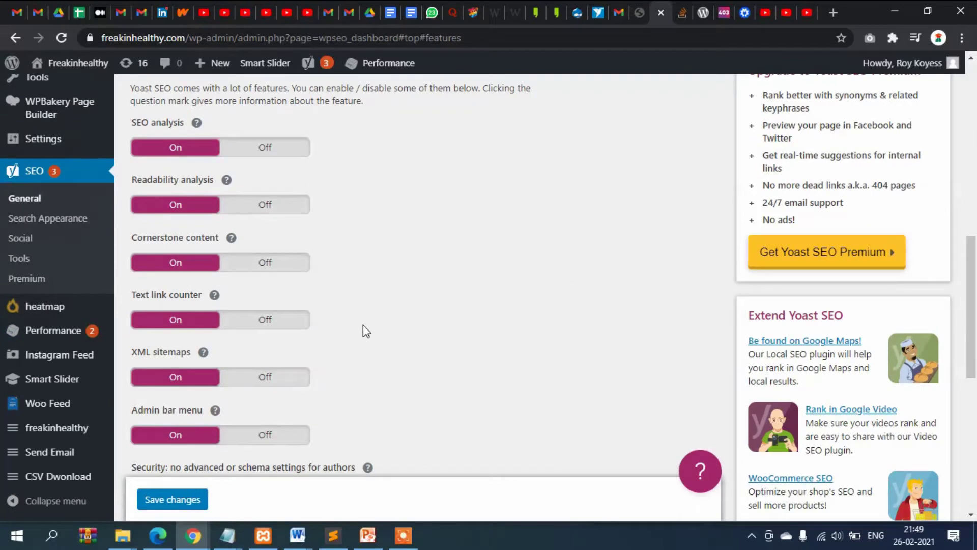
{"action": "scroll", "coordinate": [363, 325], "scroll_direction": "down", "scroll_amount": 2}
{"action": "left_click_drag", "start_coordinate": [133, 281], "coordinate": [174, 281]}
{"action": "left_click", "coordinate": [174, 281]}
{"action": "left_click", "coordinate": [202, 283]}
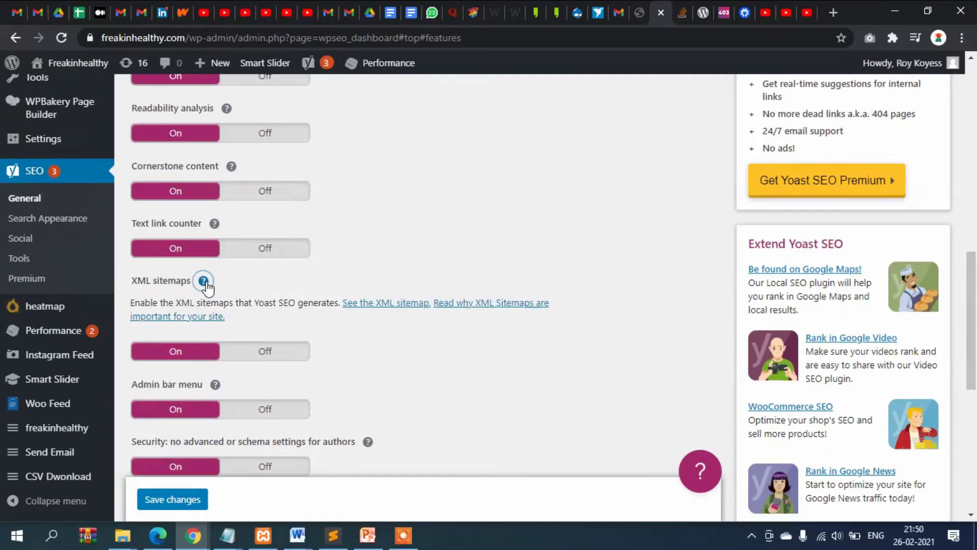
{"action": "right_click", "coordinate": [361, 303]}
{"action": "left_click", "coordinate": [380, 309]}
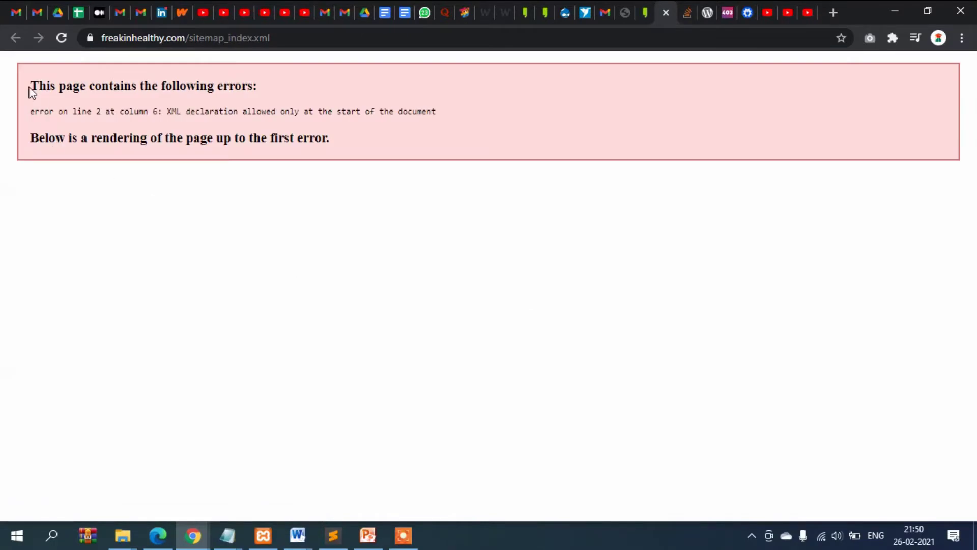
{"action": "left_click_drag", "start_coordinate": [30, 87], "coordinate": [381, 148]}
{"action": "left_click", "coordinate": [322, 148]}
{"action": "left_click_drag", "start_coordinate": [323, 148], "coordinate": [14, 86]}
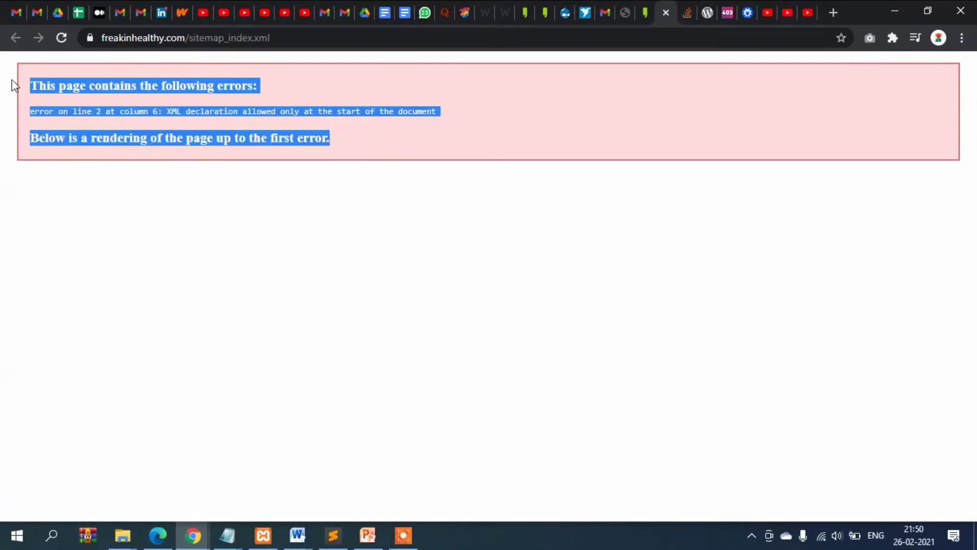
{"action": "left_click", "coordinate": [37, 103]}
{"action": "left_click_drag", "start_coordinate": [160, 134], "coordinate": [379, 179]}
{"action": "left_click", "coordinate": [378, 179]}
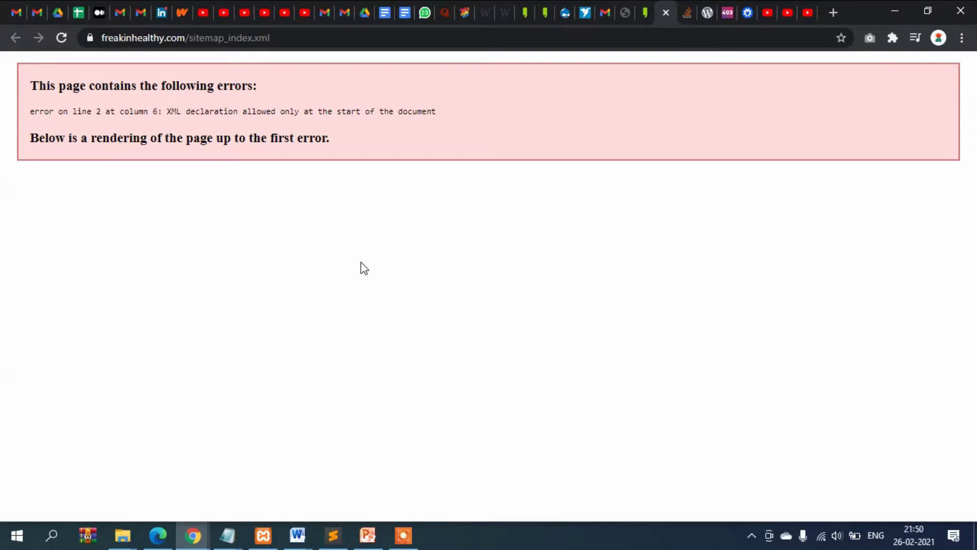
In Notepad, type '1. functions.php' with 'remove white space..' on the next line
{"action": "key", "text": "alt+Tab"}
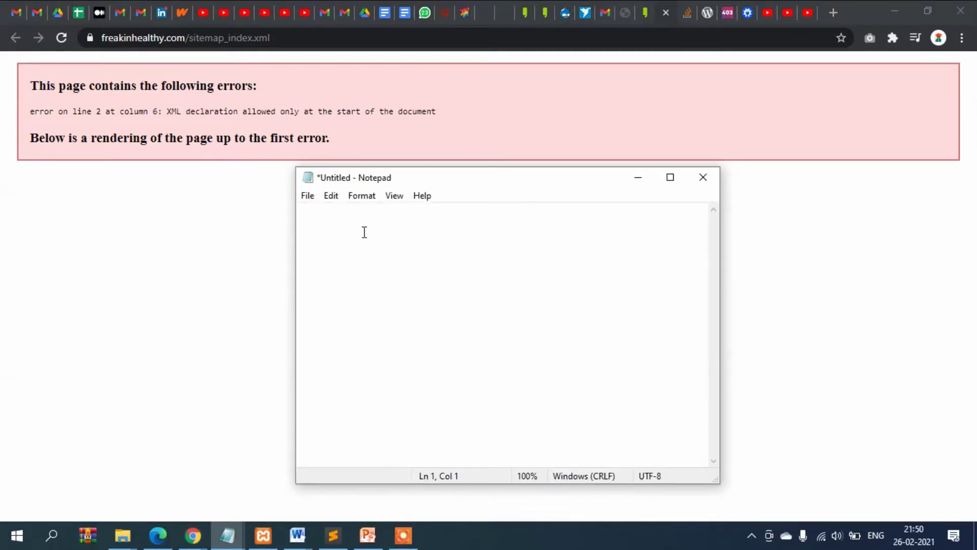
{"action": "type", "text": "1. functio"}
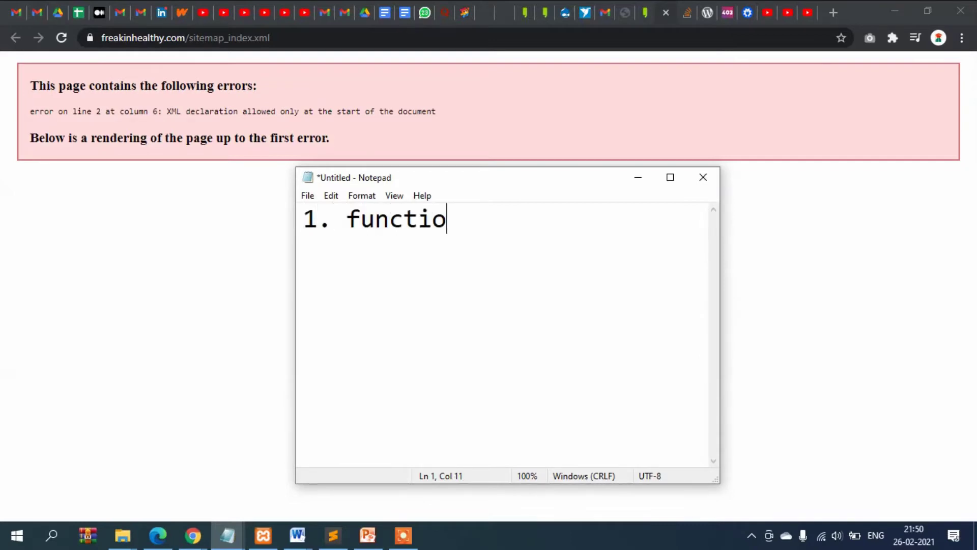
{"action": "type", "text": "ns.php"}
{"action": "key", "text": "Return"}
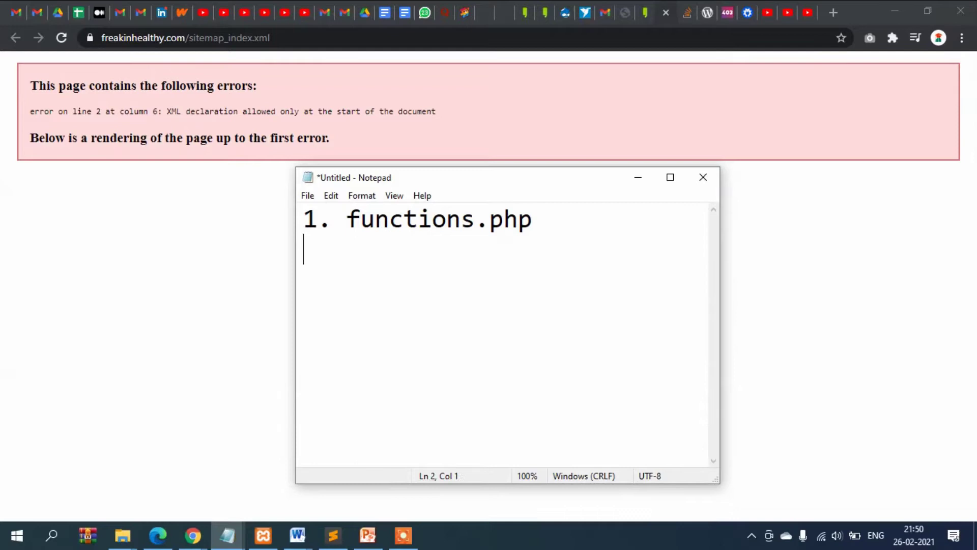
{"action": "type", "text": "remove whi"}
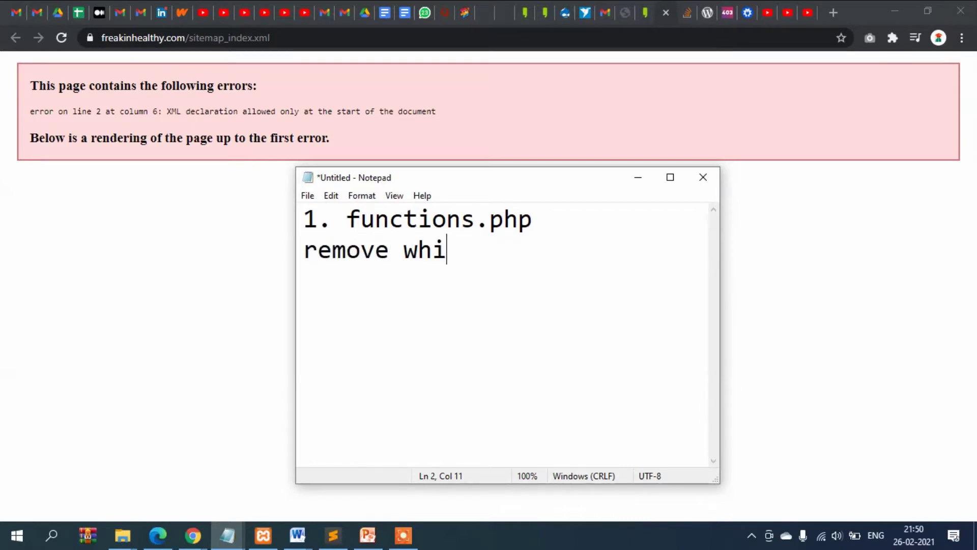
{"action": "type", "text": "te"}
{"action": "key", "text": "BackSpace"}
{"action": "type", "text": "te space"}
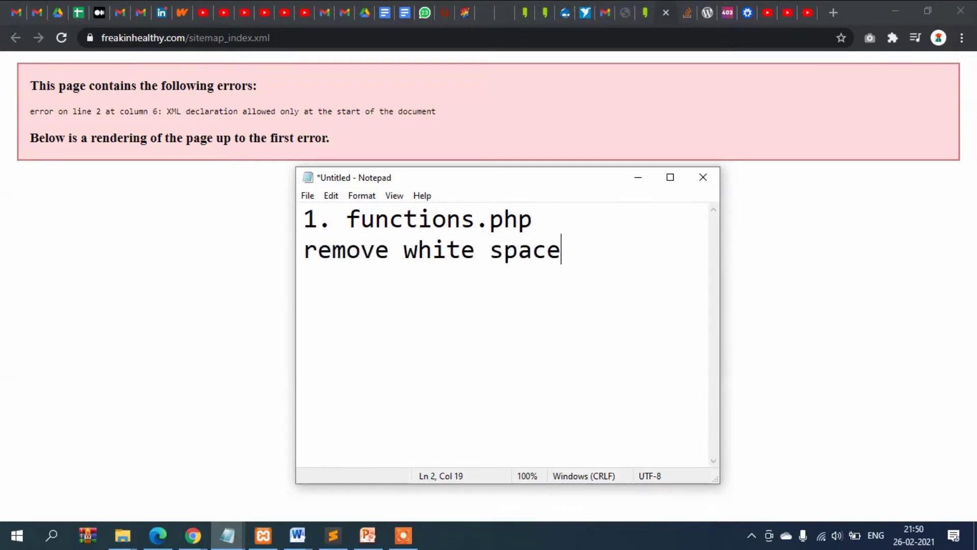
{"action": "type", "text": ".."}
Bring the cPanel index.php editor window forward and close the editor
{"action": "left_click", "coordinate": [198, 541]}
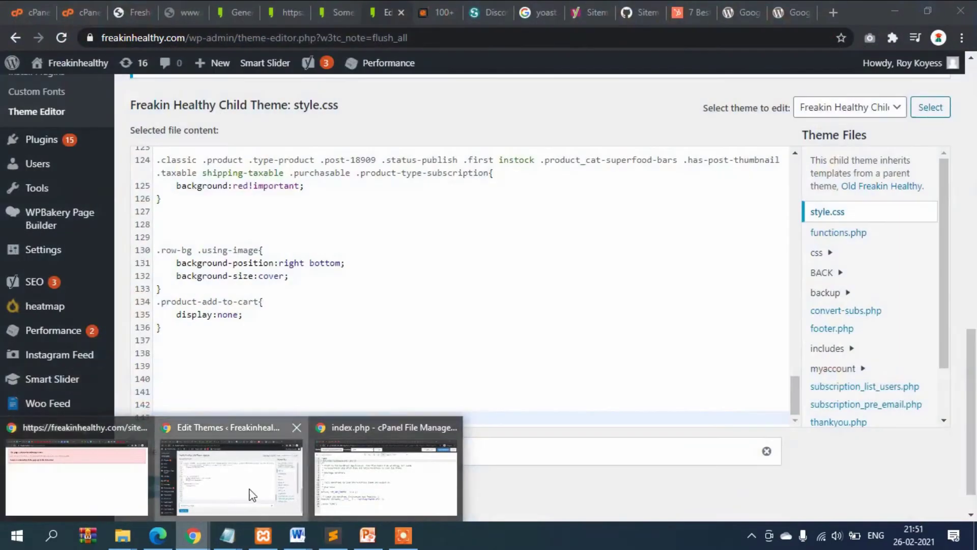
{"action": "left_click", "coordinate": [255, 491]}
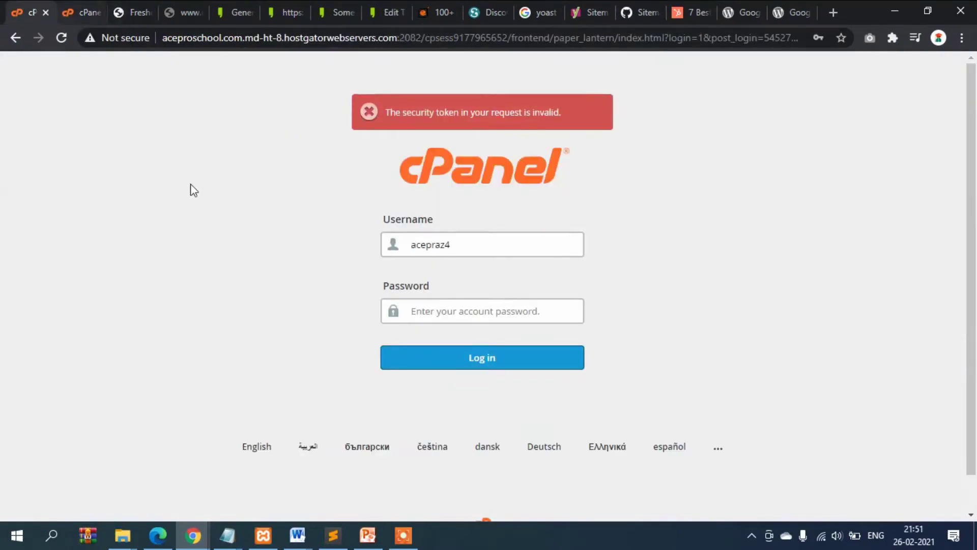
{"action": "mouse_move", "coordinate": [192, 535]}
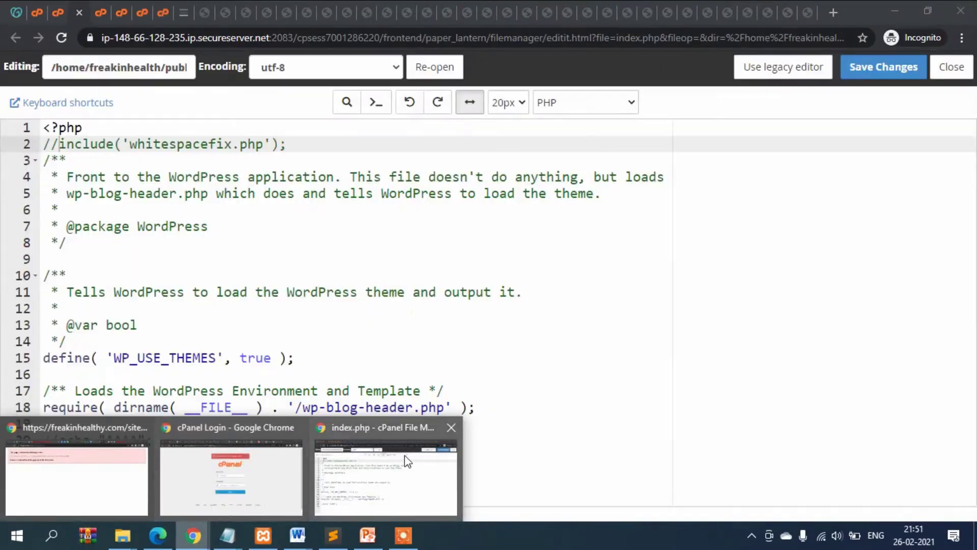
{"action": "left_click", "coordinate": [407, 461]}
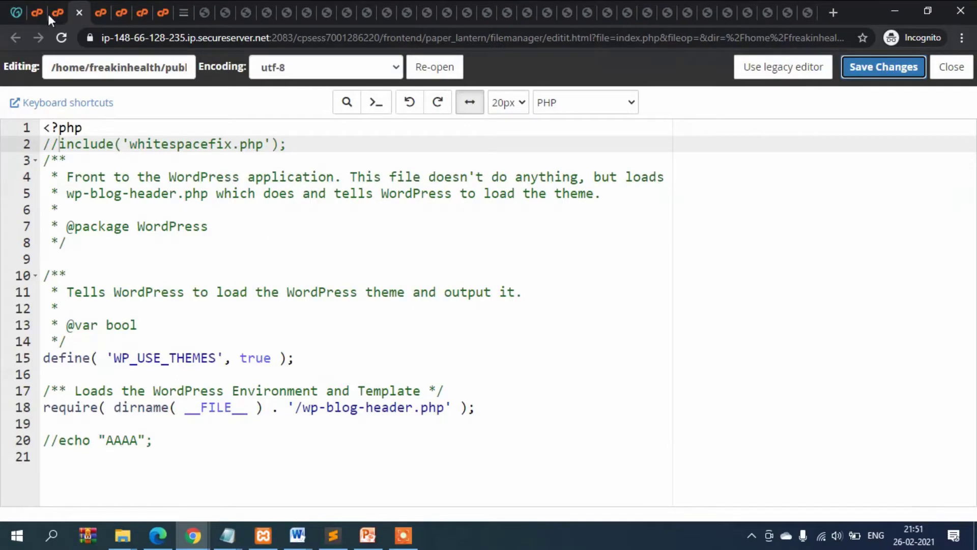
{"action": "left_click", "coordinate": [77, 11]}
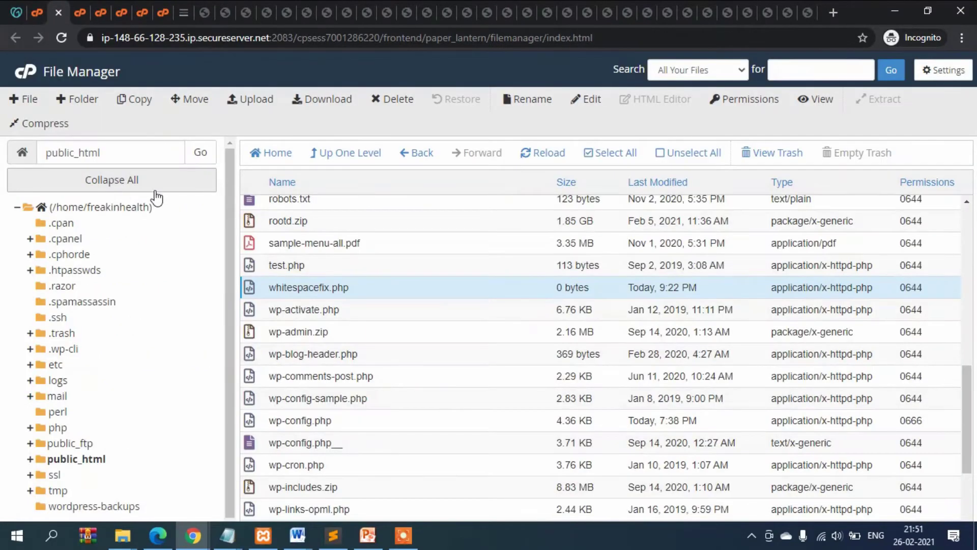
Navigate into wp-content, then themes, then the freakinhealthy-child folder
{"action": "scroll", "coordinate": [366, 265], "scroll_direction": "down", "scroll_amount": 3}
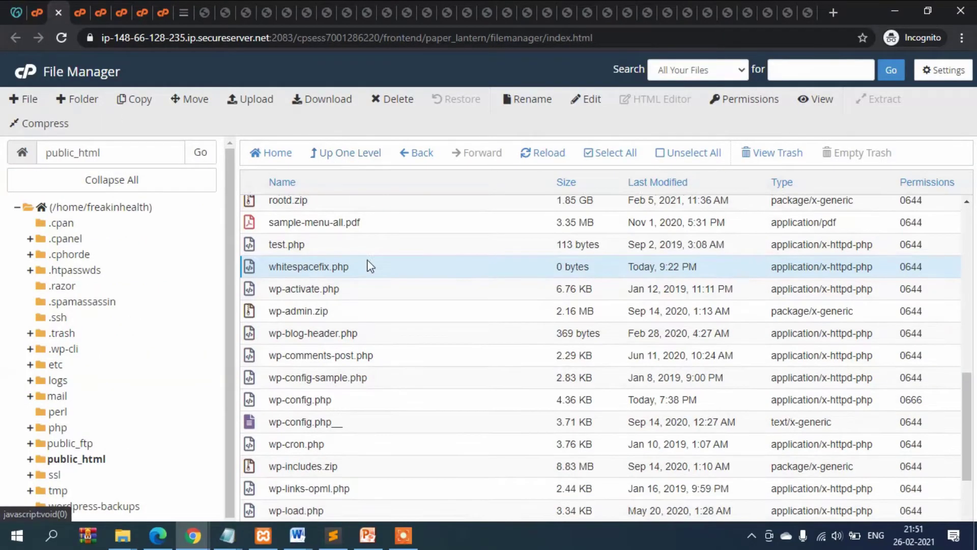
{"action": "scroll", "coordinate": [369, 257], "scroll_direction": "up", "scroll_amount": 5}
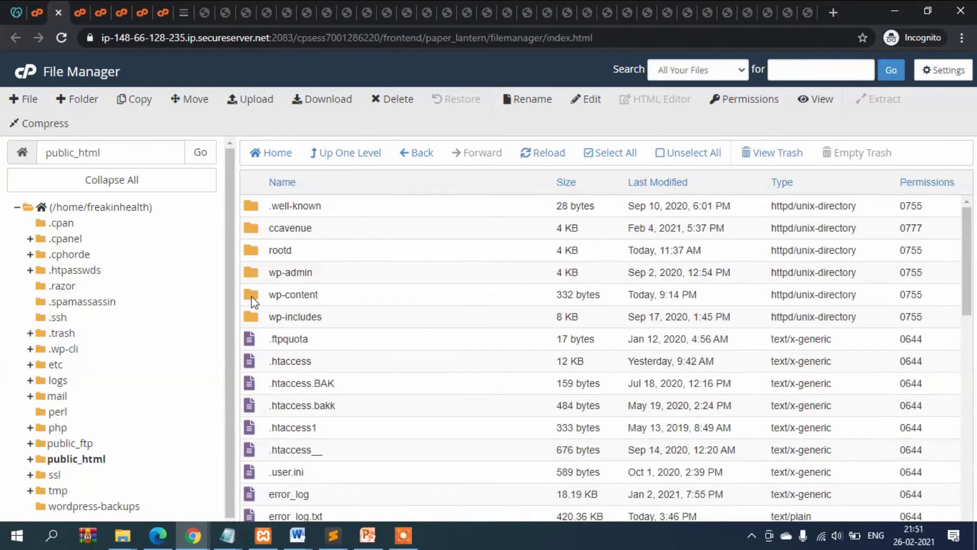
{"action": "left_click", "coordinate": [253, 295]}
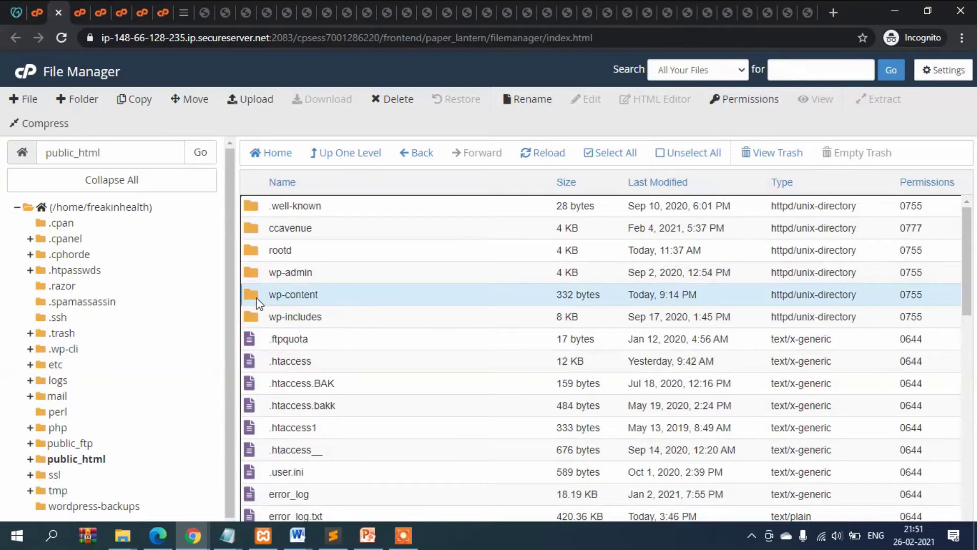
{"action": "double_click", "coordinate": [291, 300]}
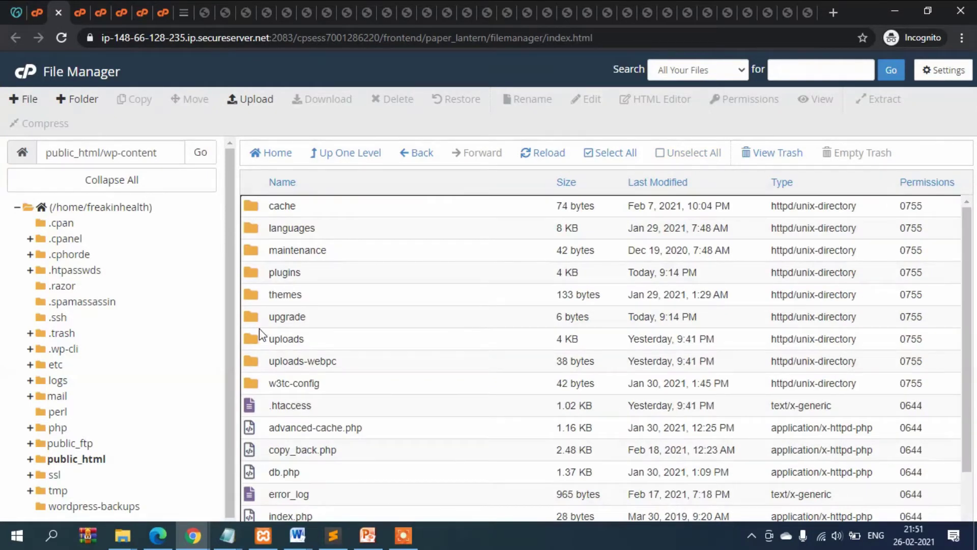
{"action": "double_click", "coordinate": [253, 294]}
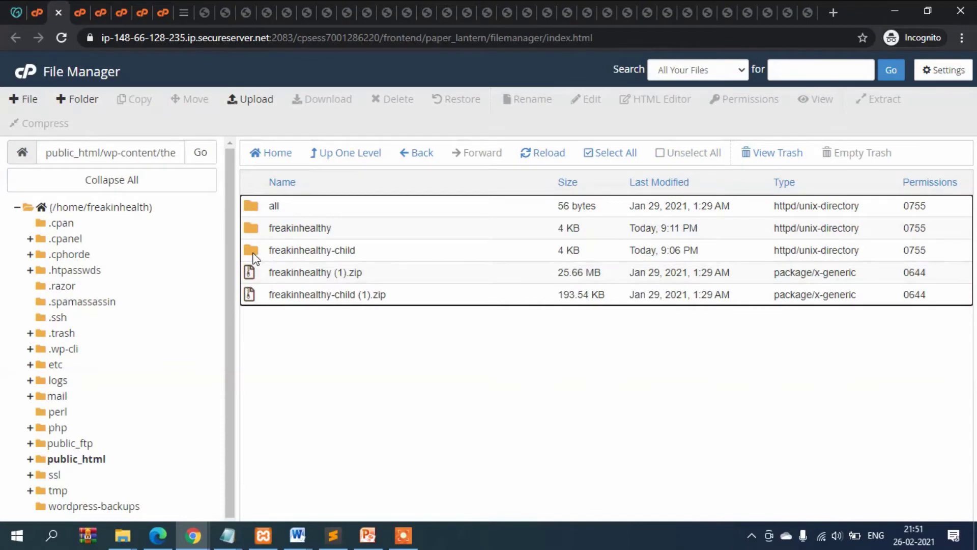
{"action": "double_click", "coordinate": [254, 257]}
{"action": "scroll", "coordinate": [377, 316], "scroll_direction": "down", "scroll_amount": 3}
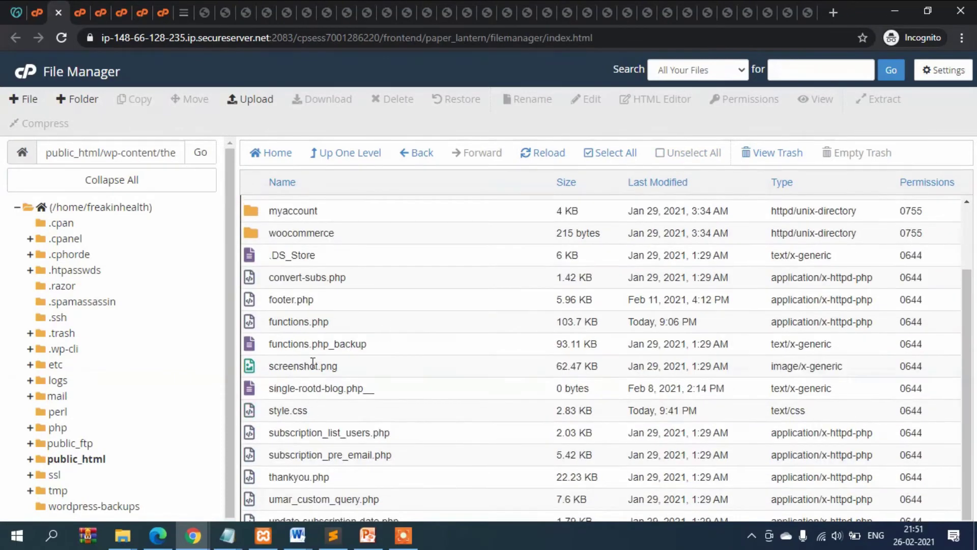
{"action": "left_click", "coordinate": [281, 320]}
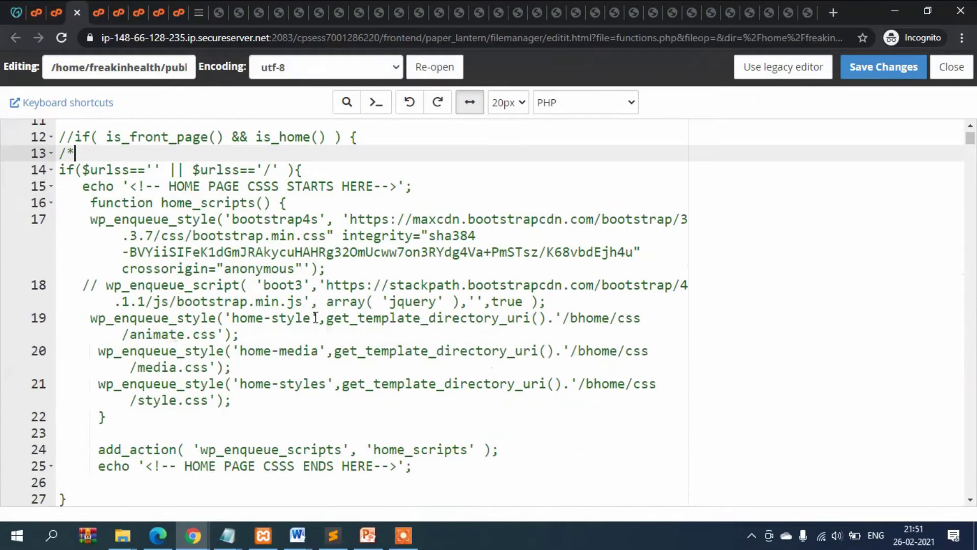
{"action": "scroll", "coordinate": [315, 318], "scroll_direction": "down", "scroll_amount": 20}
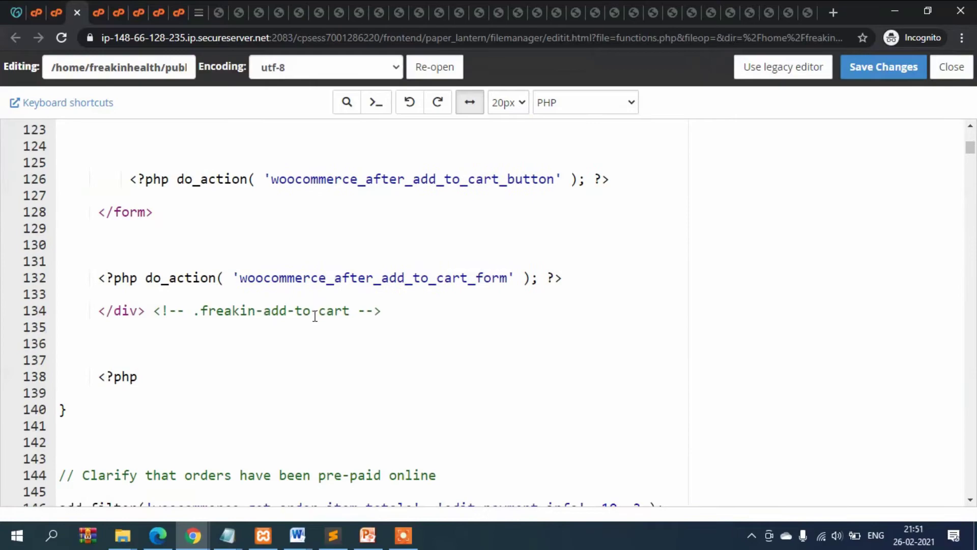
{"action": "scroll", "coordinate": [315, 316], "scroll_direction": "down", "scroll_amount": 15}
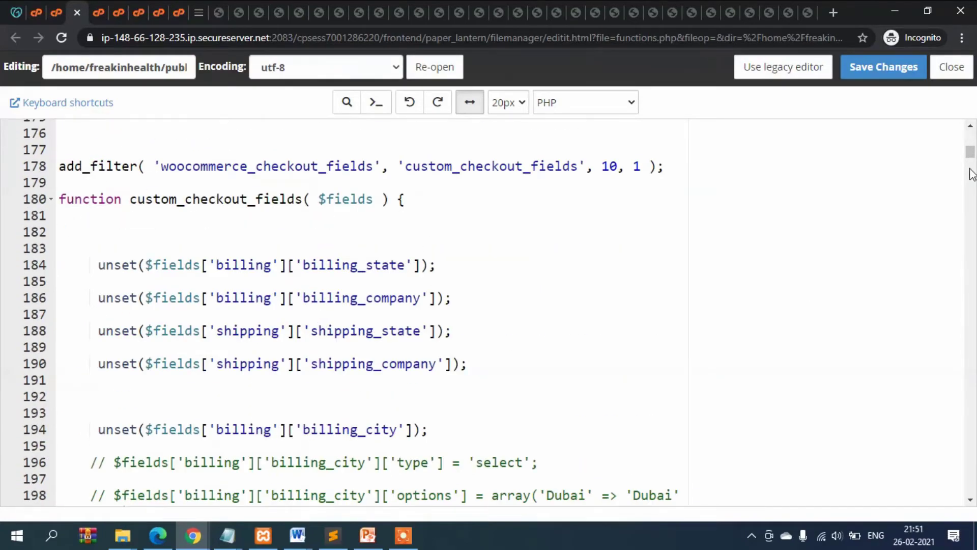
{"action": "left_click_drag", "start_coordinate": [969, 151], "coordinate": [975, 508]}
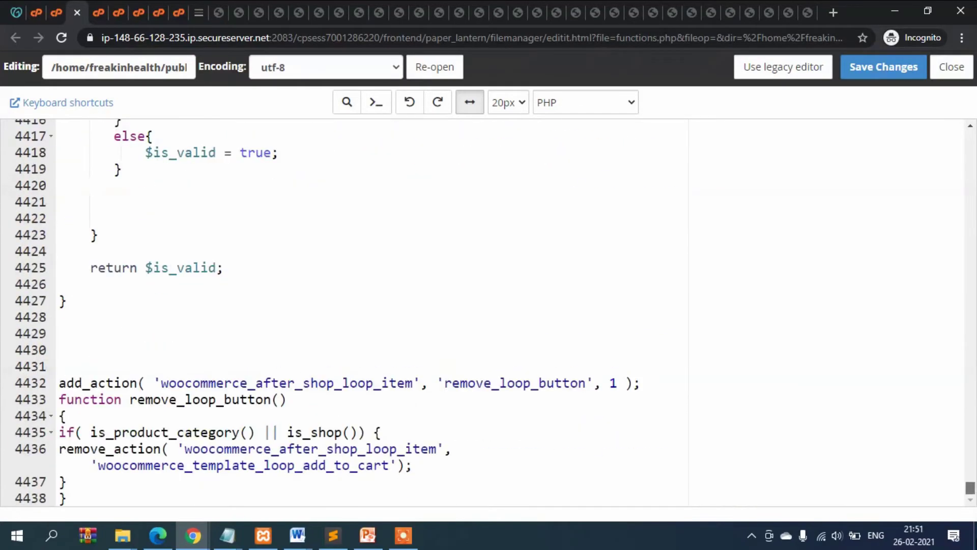
{"action": "left_click", "coordinate": [85, 496]}
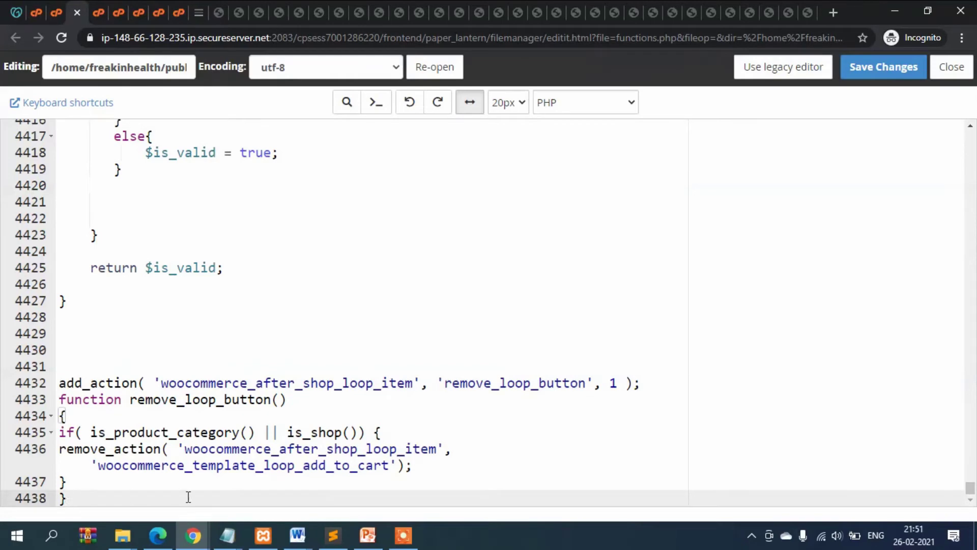
{"action": "type", "text": "?>"}
{"action": "key", "text": "Return"}
{"action": "key", "text": "Return"}
{"action": "key", "text": "Return"}
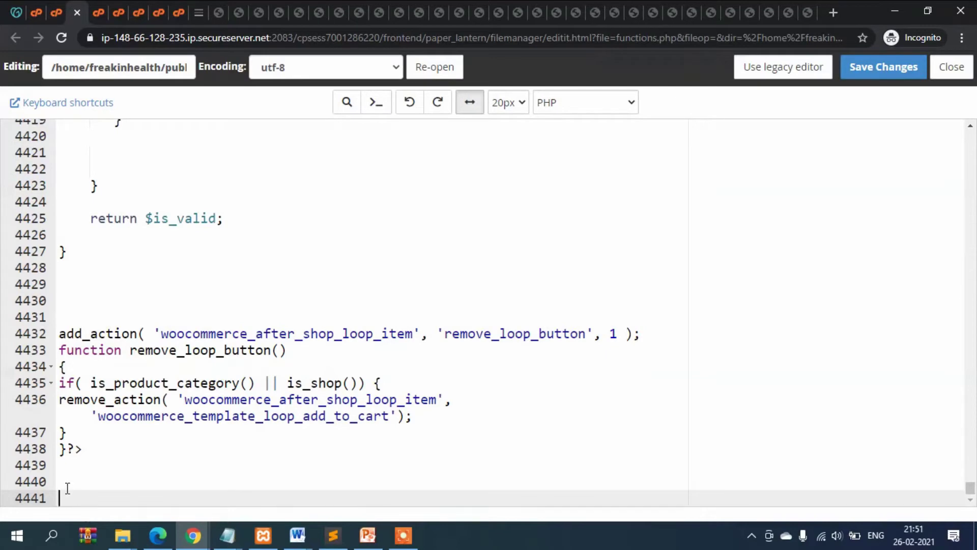
{"action": "left_click_drag", "start_coordinate": [65, 496], "coordinate": [64, 473]}
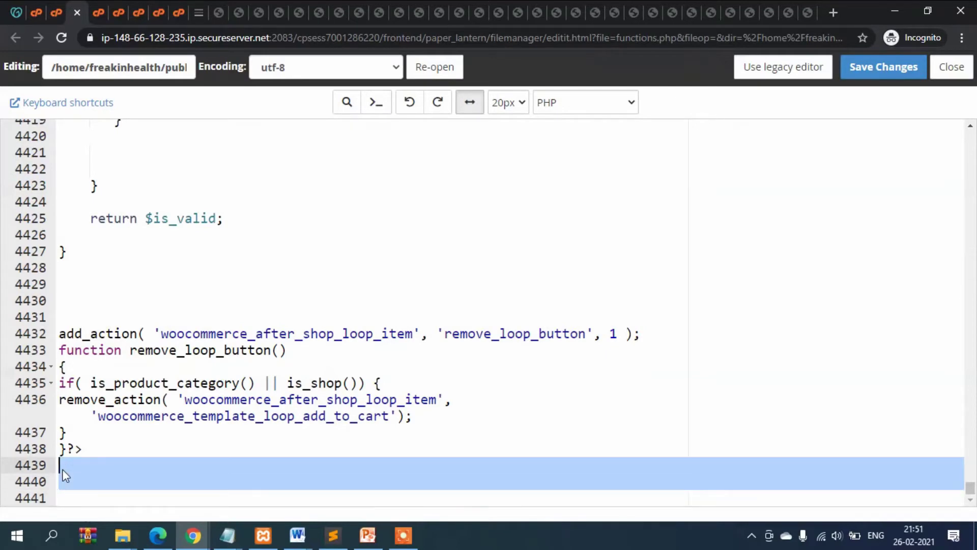
{"action": "key", "text": "BackSpace"}
{"action": "key", "text": "BackSpace"}
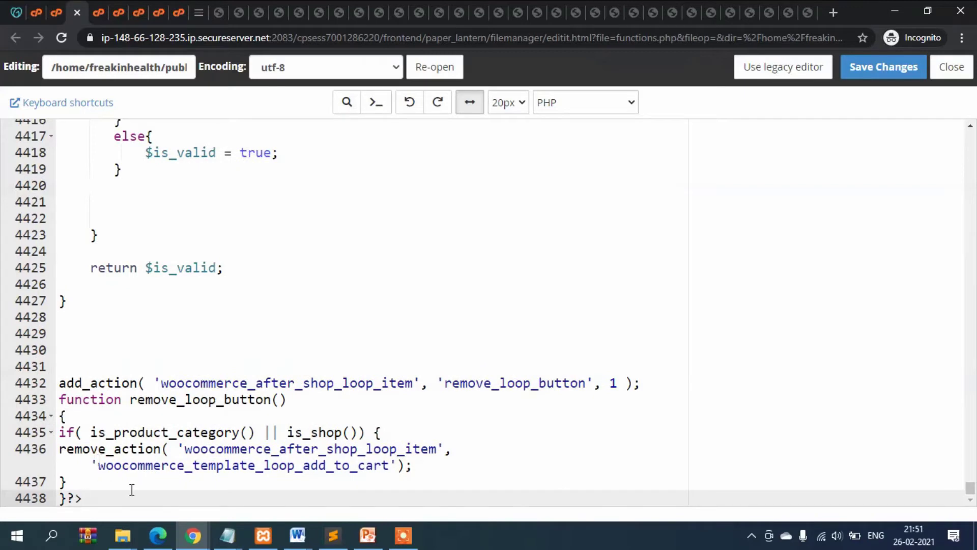
{"action": "left_click", "coordinate": [902, 67]}
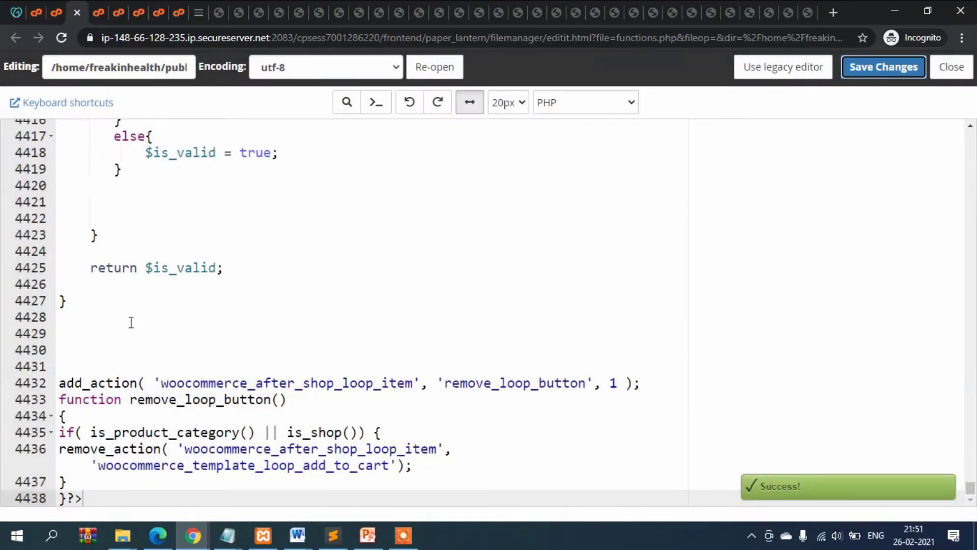
{"action": "left_click", "coordinate": [131, 319]}
{"action": "left_click", "coordinate": [129, 228]}
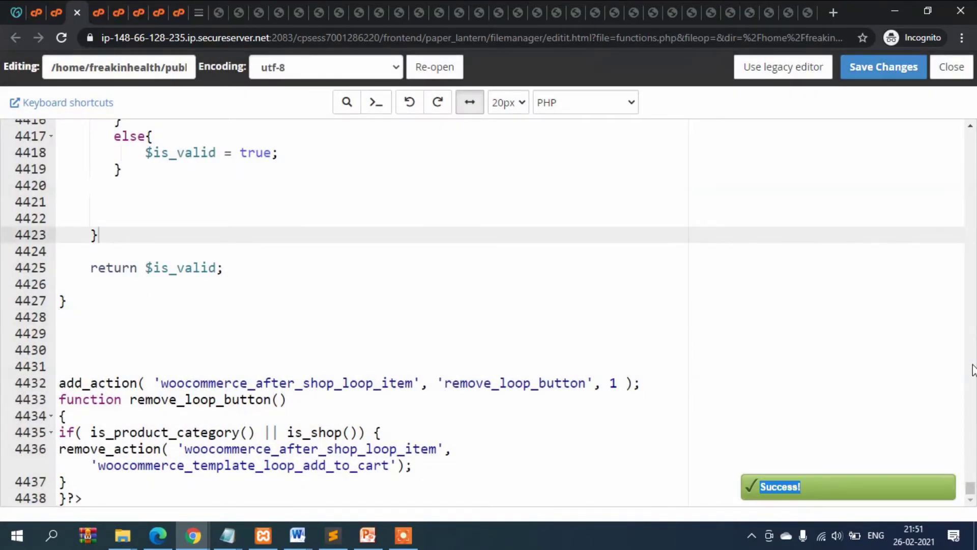
{"action": "scroll", "coordinate": [971, 492], "scroll_direction": "up", "scroll_amount": 3}
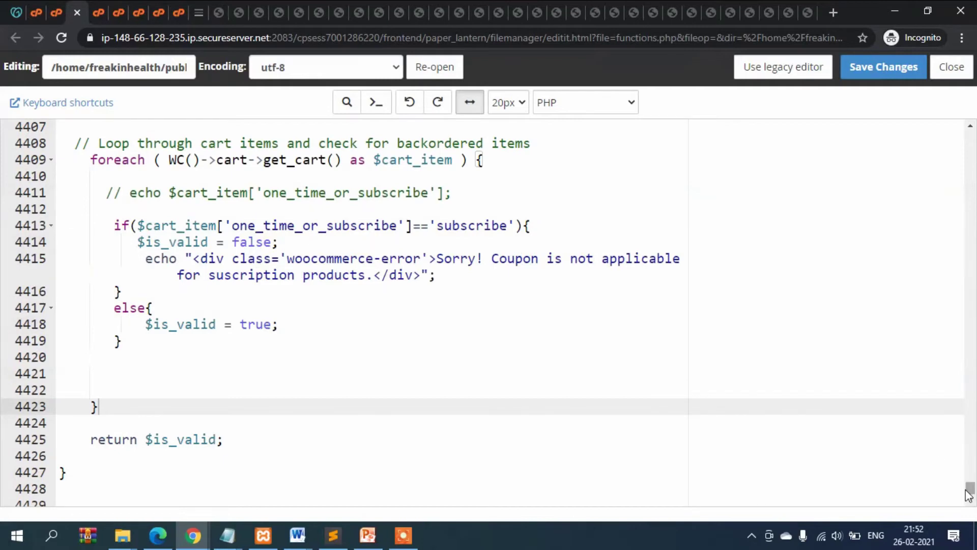
{"action": "left_click_drag", "start_coordinate": [970, 493], "coordinate": [309, 148]}
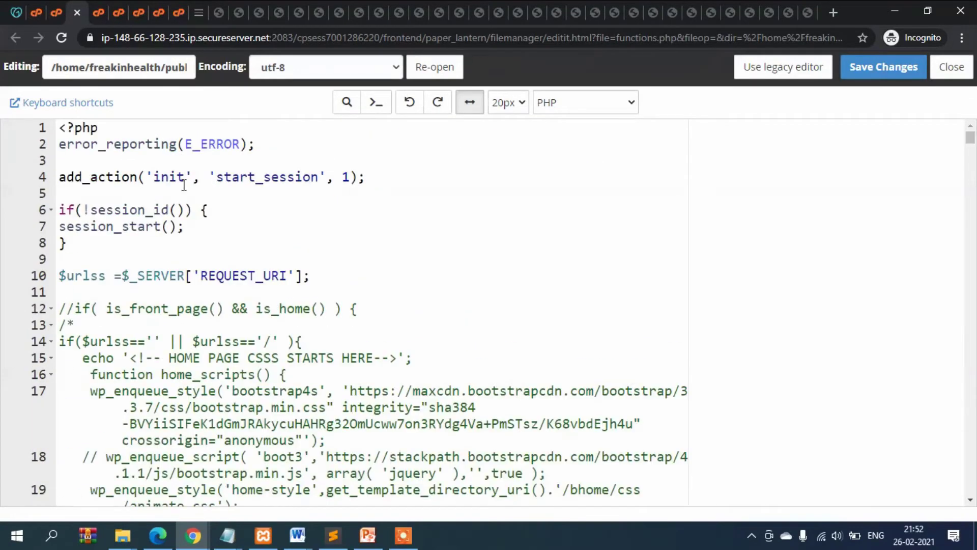
{"action": "left_click", "coordinate": [60, 128]}
{"action": "left_click", "coordinate": [102, 129]}
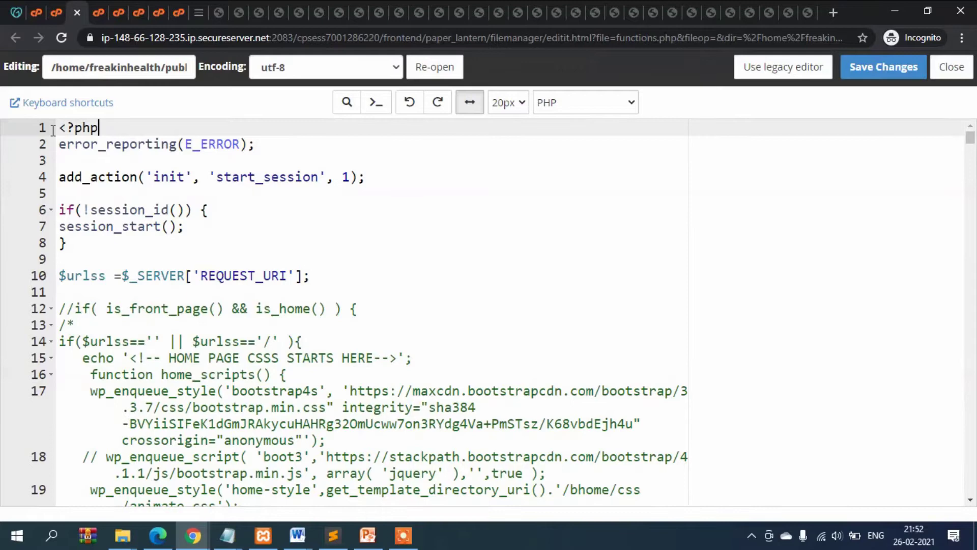
{"action": "key", "text": "Return"}
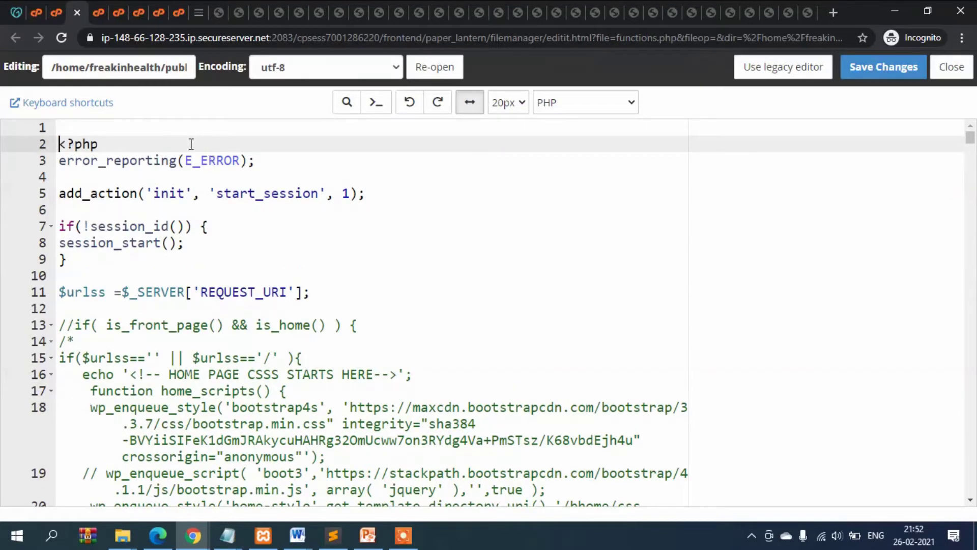
{"action": "key", "text": "BackSpace"}
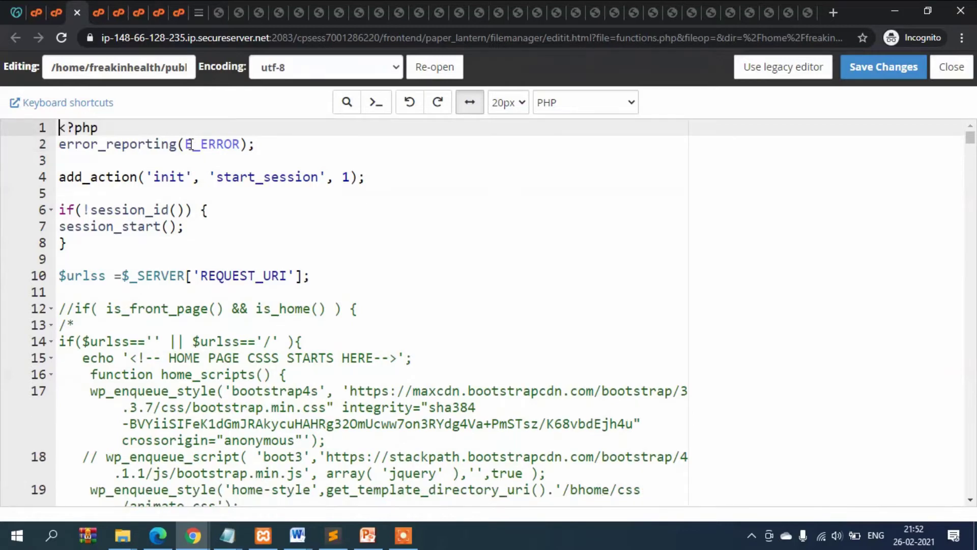
{"action": "left_click", "coordinate": [887, 67]}
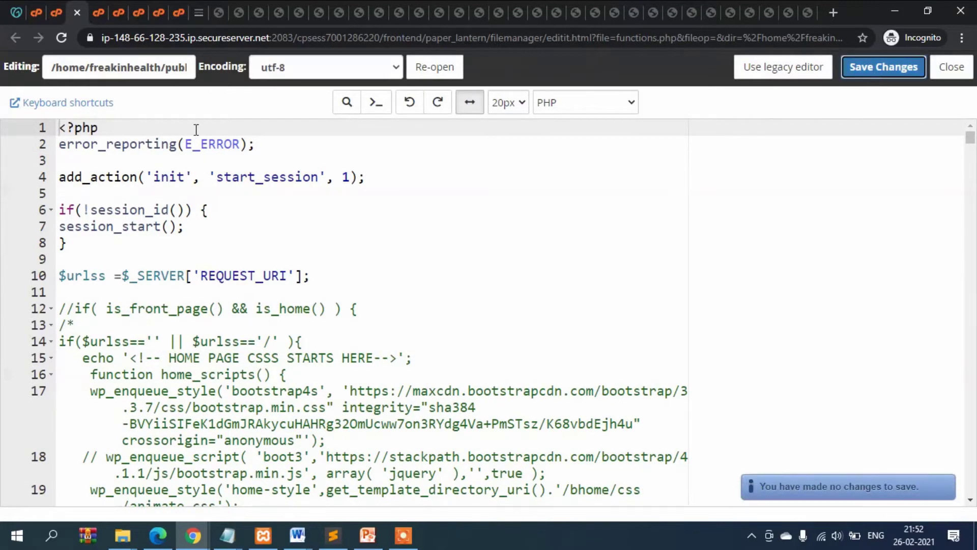
{"action": "left_click", "coordinate": [162, 144]}
{"action": "scroll", "coordinate": [162, 144], "scroll_direction": "down", "scroll_amount": 10}
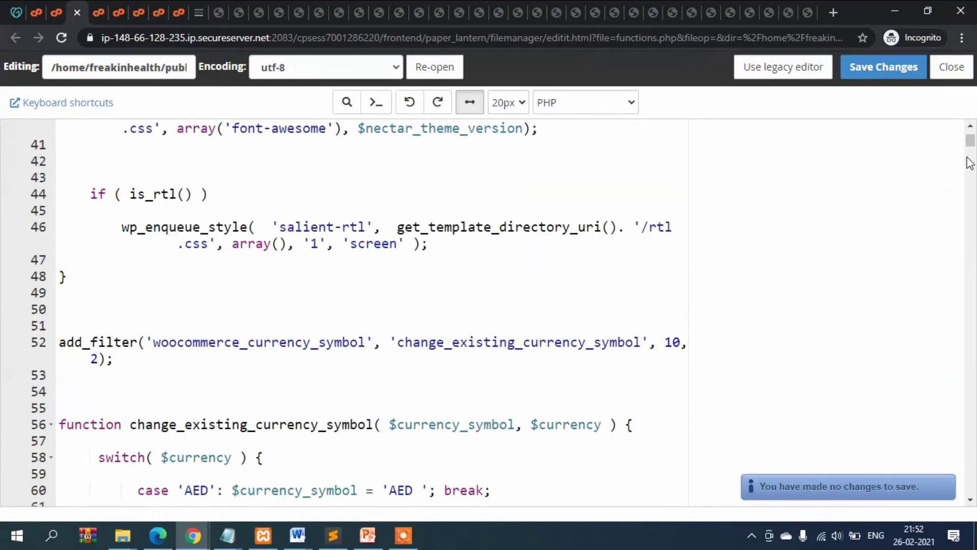
{"action": "left_click_drag", "start_coordinate": [971, 147], "coordinate": [971, 495]}
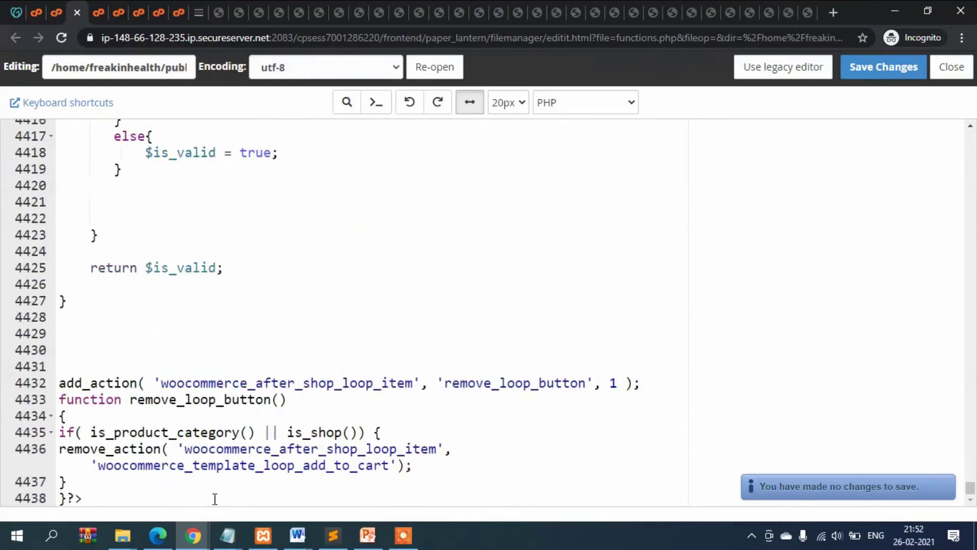
{"action": "left_click", "coordinate": [91, 499]}
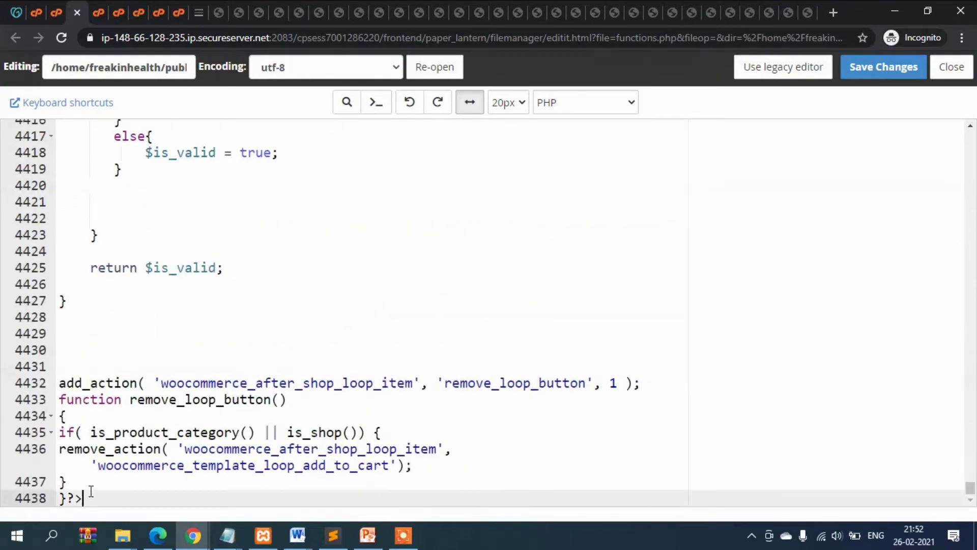
{"action": "left_click", "coordinate": [77, 12]}
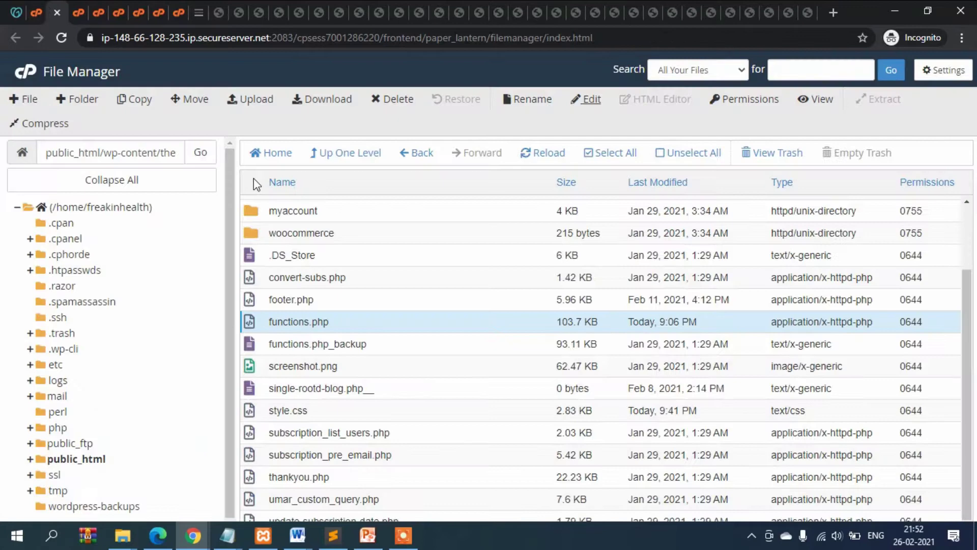
{"action": "left_click", "coordinate": [359, 153]}
{"action": "double_click", "coordinate": [266, 228]}
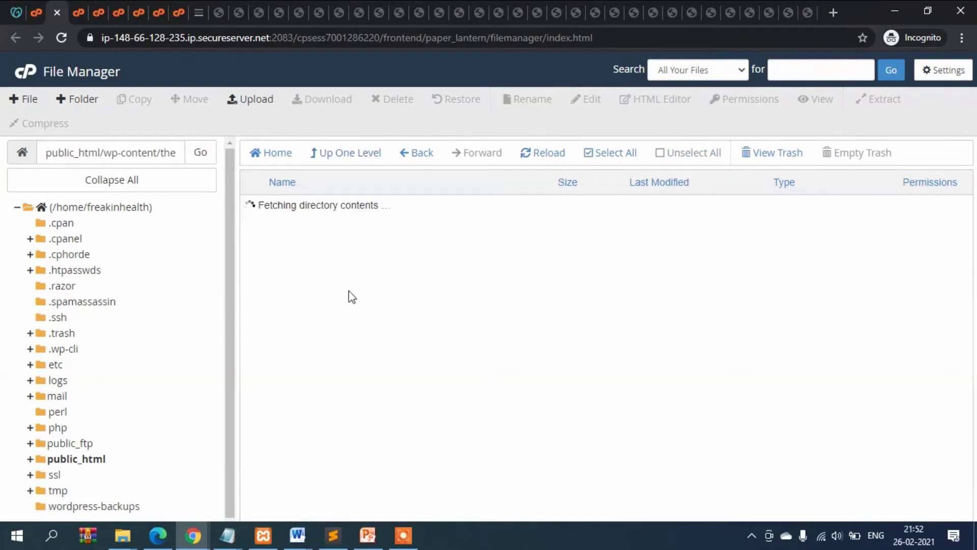
{"action": "scroll", "coordinate": [353, 299], "scroll_direction": "down", "scroll_amount": 7}
{"action": "scroll", "coordinate": [353, 318], "scroll_direction": "down", "scroll_amount": 5}
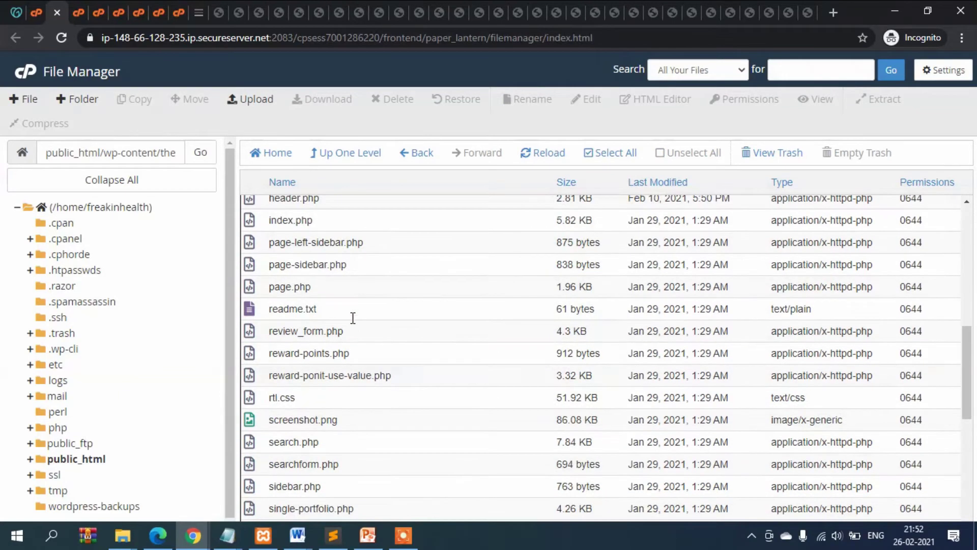
{"action": "scroll", "coordinate": [305, 358], "scroll_direction": "down", "scroll_amount": 2}
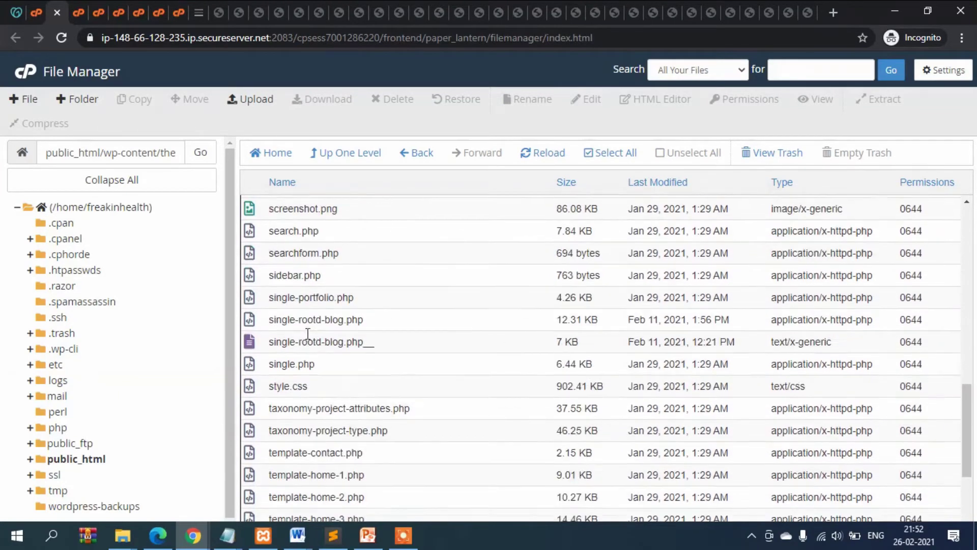
{"action": "scroll", "coordinate": [310, 356], "scroll_direction": "down", "scroll_amount": 2}
{"action": "scroll", "coordinate": [315, 347], "scroll_direction": "up", "scroll_amount": 6}
{"action": "scroll", "coordinate": [315, 341], "scroll_direction": "up", "scroll_amount": 3}
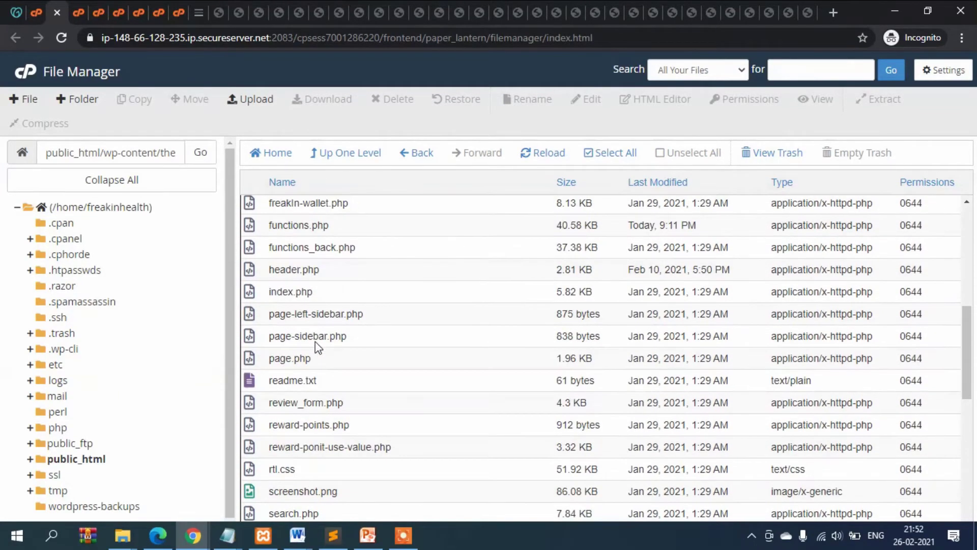
{"action": "left_click", "coordinate": [248, 296]}
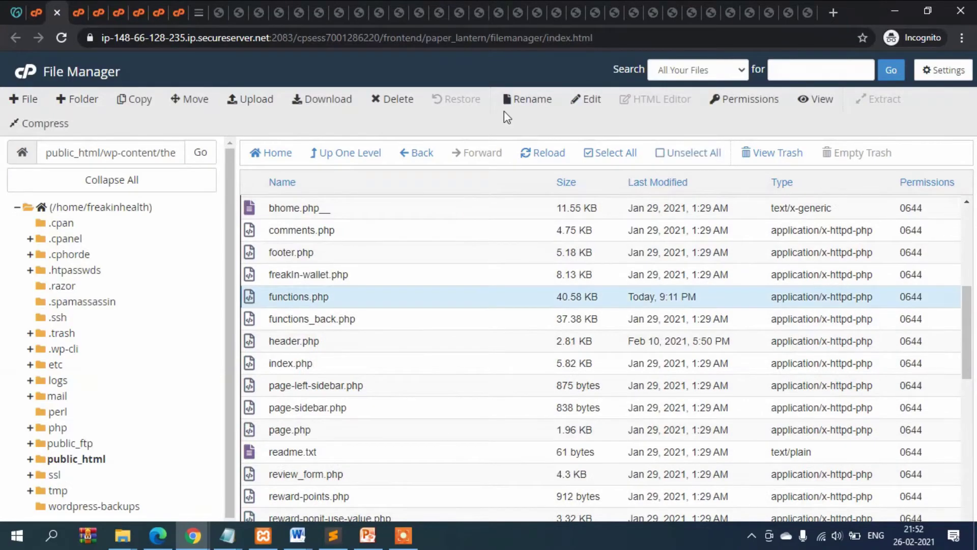
{"action": "left_click", "coordinate": [584, 100]}
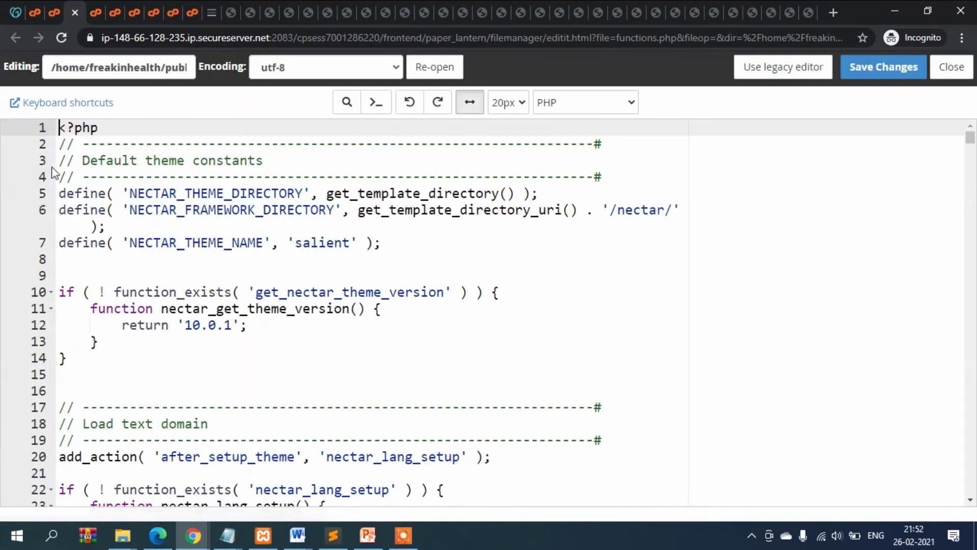
{"action": "left_click", "coordinate": [85, 129]}
{"action": "left_click_drag", "start_coordinate": [970, 139], "coordinate": [969, 489]}
{"action": "left_click", "coordinate": [149, 487]}
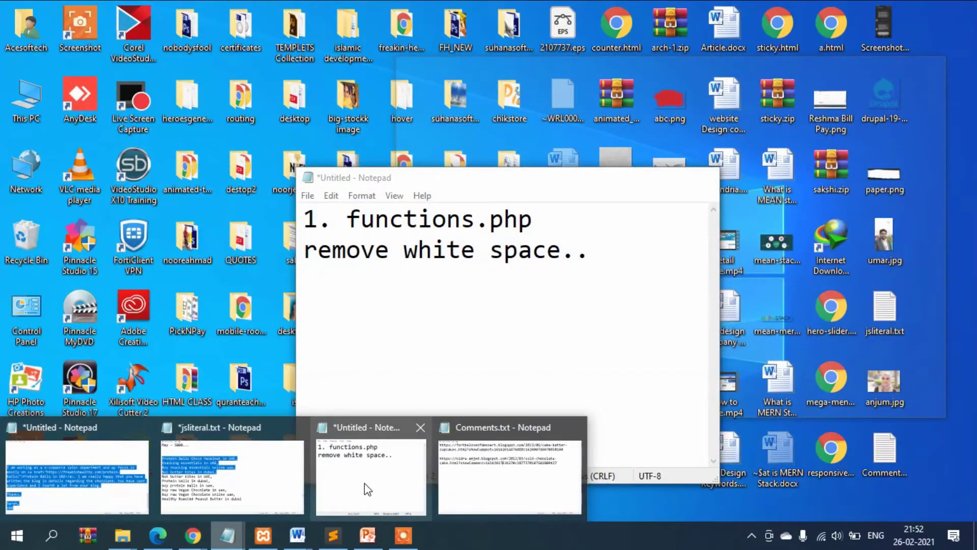
{"action": "left_click", "coordinate": [364, 483]}
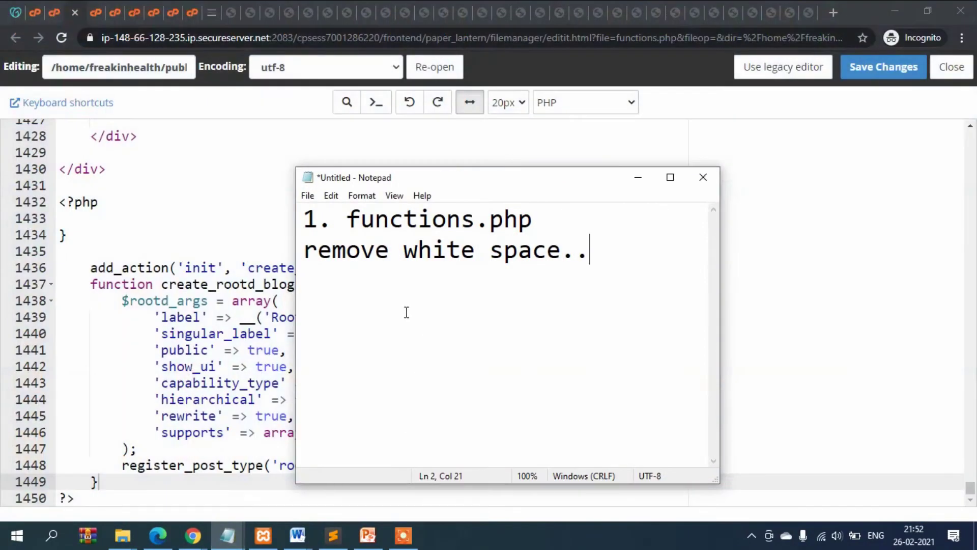
{"action": "key", "text": "Return"}
{"action": "type", "text": "con"}
{"action": "key", "text": "BackSpace"}
{"action": "key", "text": "BackSpace"}
{"action": "key", "text": "BackSpace"}
{"action": "type", "text": "wp-"}
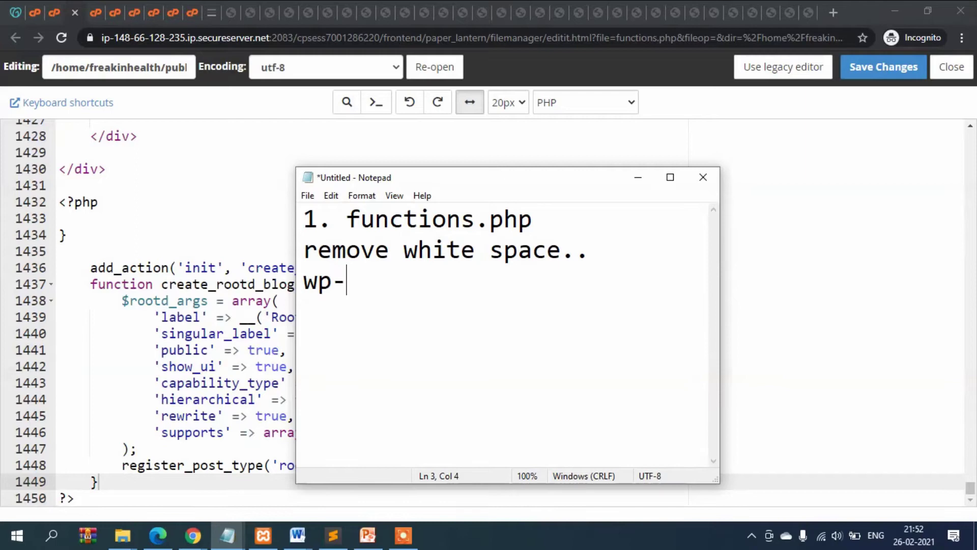
{"action": "type", "text": "congif"}
{"action": "key", "text": "BackSpace"}
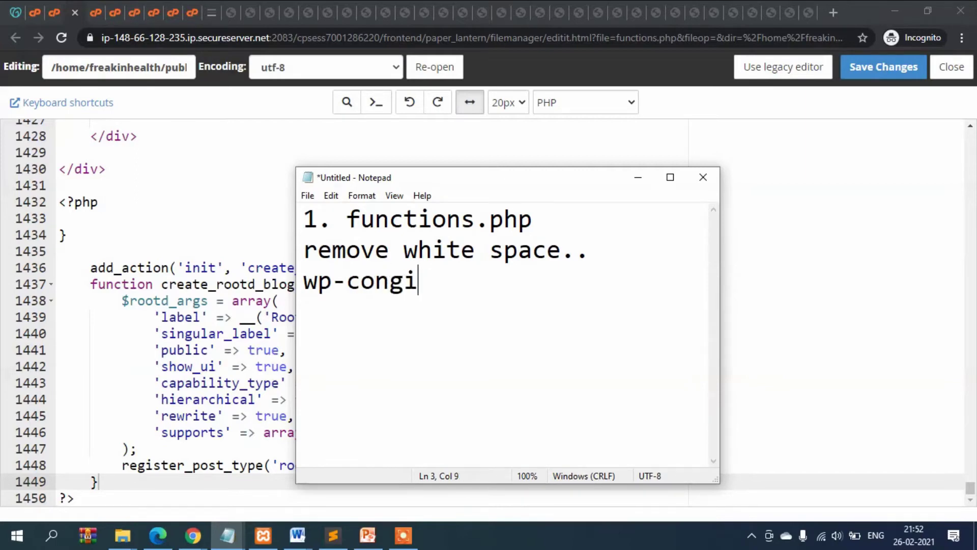
{"action": "type", "text": "g."}
{"action": "key", "text": "BackSpace"}
{"action": "key", "text": "BackSpace"}
{"action": "key", "text": "BackSpace"}
{"action": "key", "text": "BackSpace"}
{"action": "type", "text": "fig.php"}
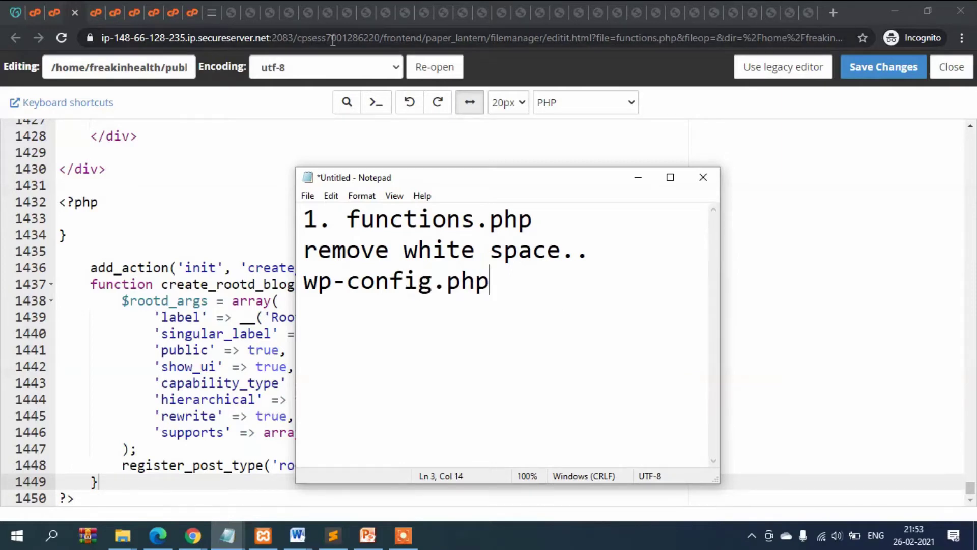
{"action": "mouse_move", "coordinate": [192, 540]}
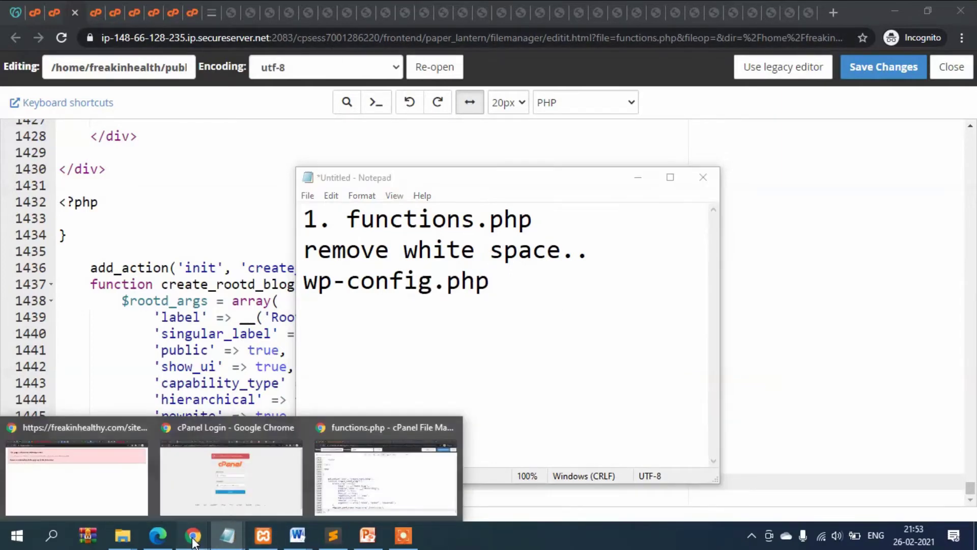
{"action": "mouse_move", "coordinate": [99, 482]}
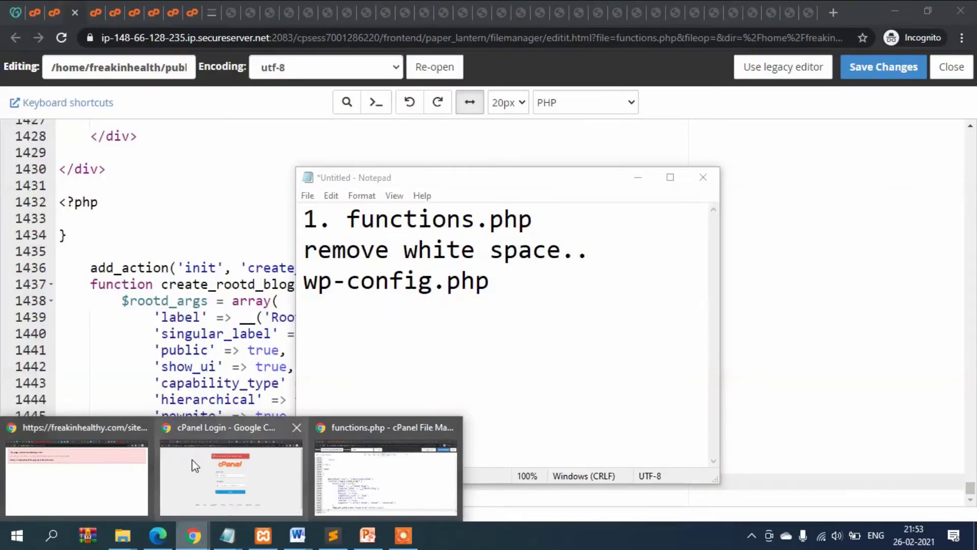
{"action": "left_click", "coordinate": [195, 465]}
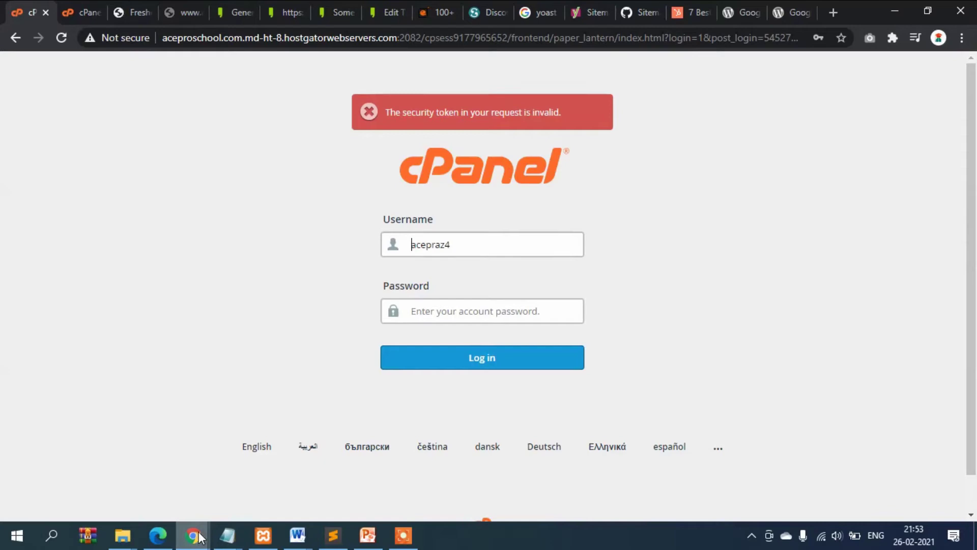
{"action": "mouse_move", "coordinate": [193, 535]}
{"action": "left_click", "coordinate": [364, 483]}
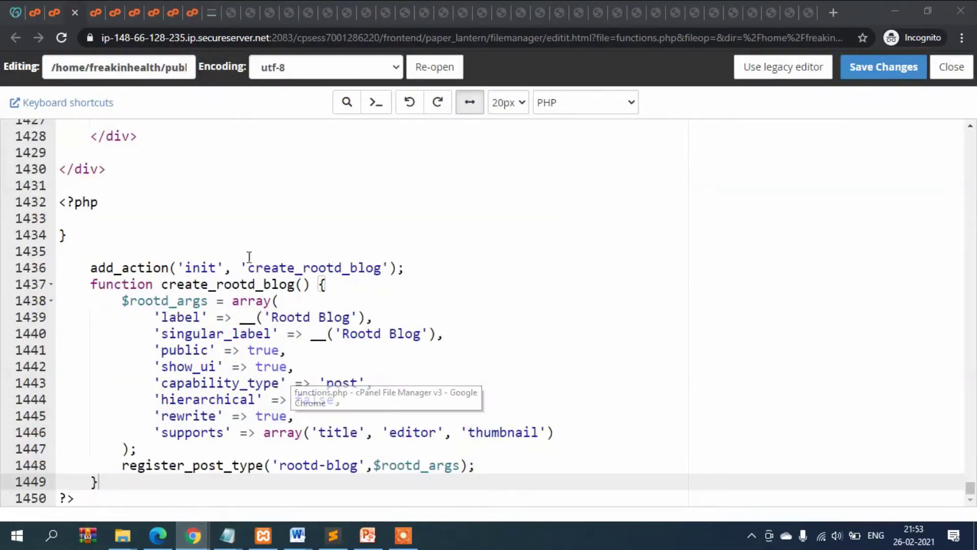
Leave the functions.php editor and go up three folder levels to public_html
{"action": "left_click", "coordinate": [45, 11]}
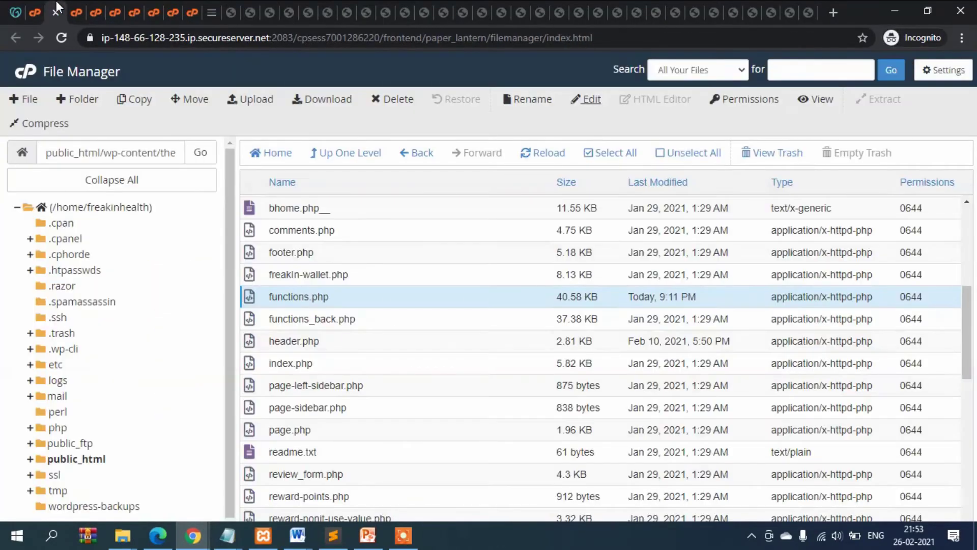
{"action": "left_click", "coordinate": [336, 157]}
{"action": "left_click", "coordinate": [338, 158]}
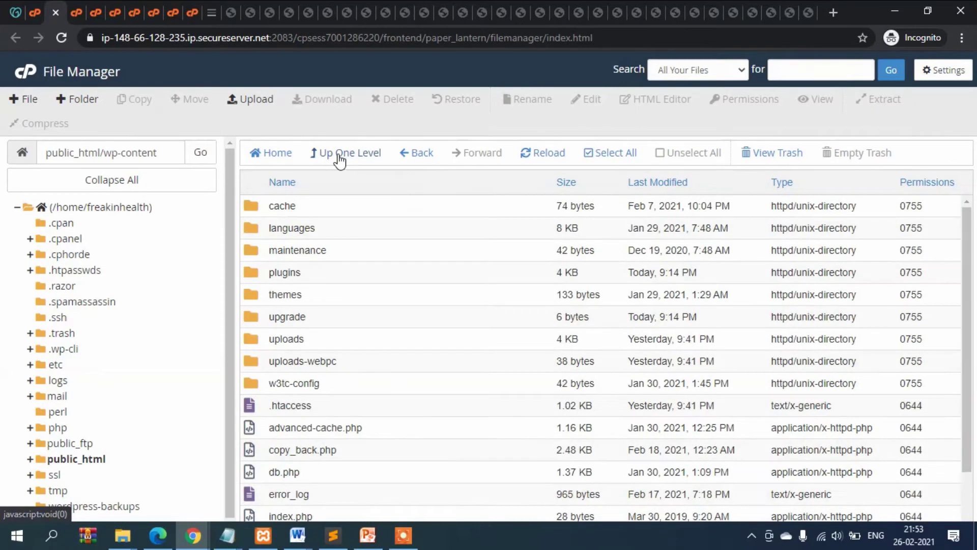
{"action": "left_click", "coordinate": [338, 157]}
Select wp-config.php in public_html and try to open it with Edit
{"action": "scroll", "coordinate": [392, 318], "scroll_direction": "down", "scroll_amount": 5}
{"action": "scroll", "coordinate": [390, 322], "scroll_direction": "down", "scroll_amount": 7}
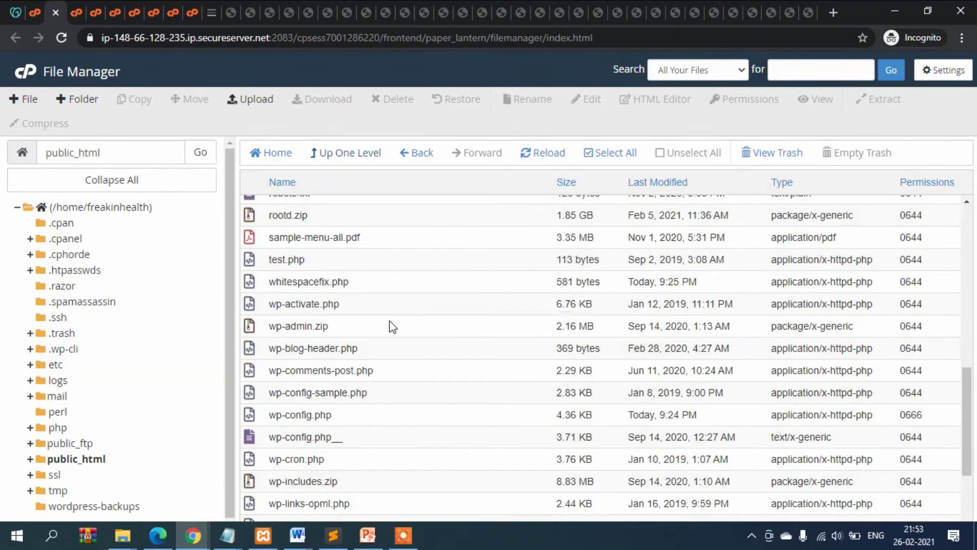
{"action": "left_click", "coordinate": [251, 283]}
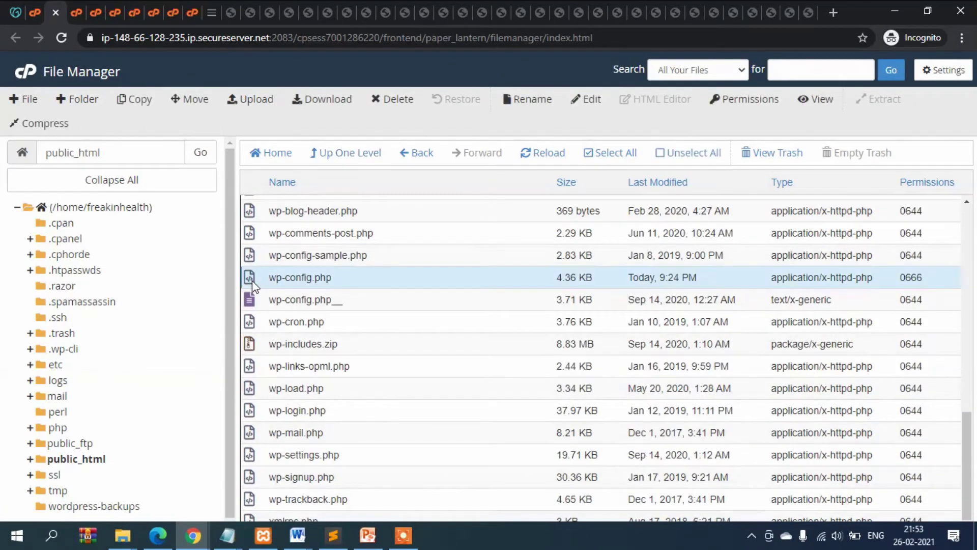
{"action": "left_click", "coordinate": [591, 101]}
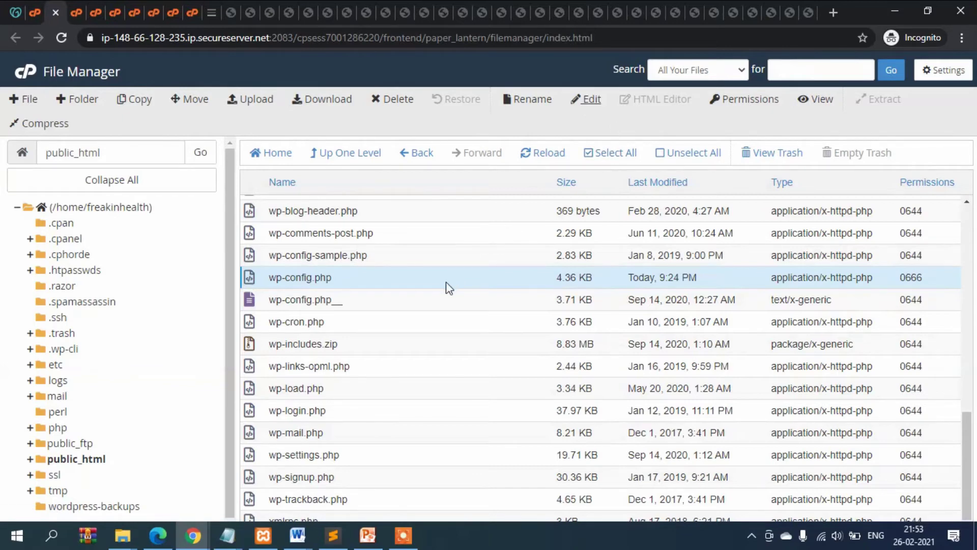
Add the line '3. activate de-actiavate' to the fix notes in Notepad
{"action": "left_click", "coordinate": [227, 535]}
{"action": "left_click", "coordinate": [358, 505]}
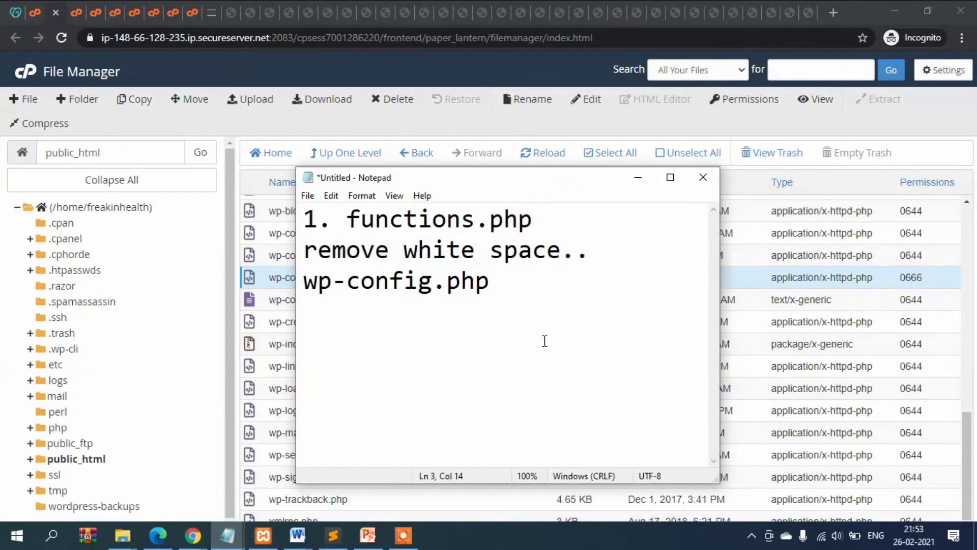
{"action": "key", "text": "Return"}
{"action": "type", "text": "3. activa"}
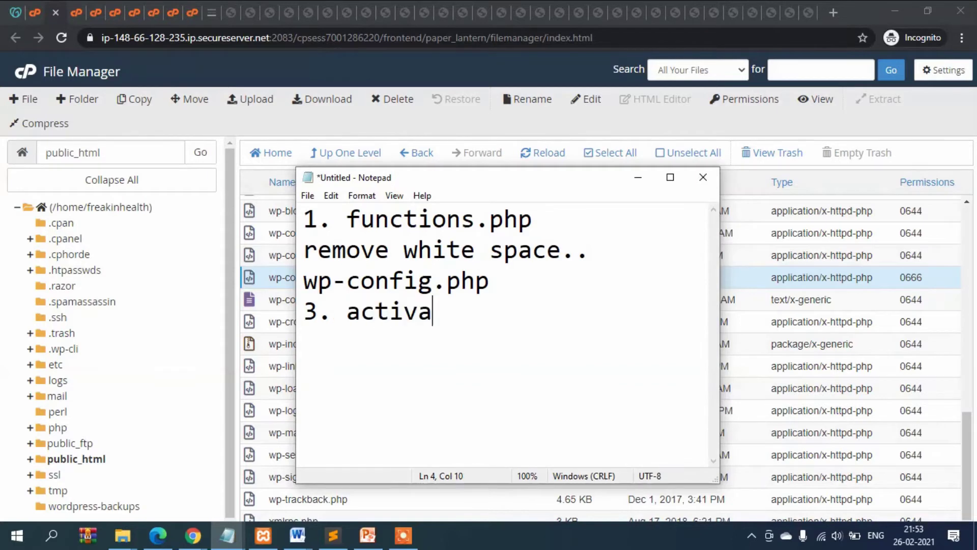
{"action": "type", "text": "te  de"}
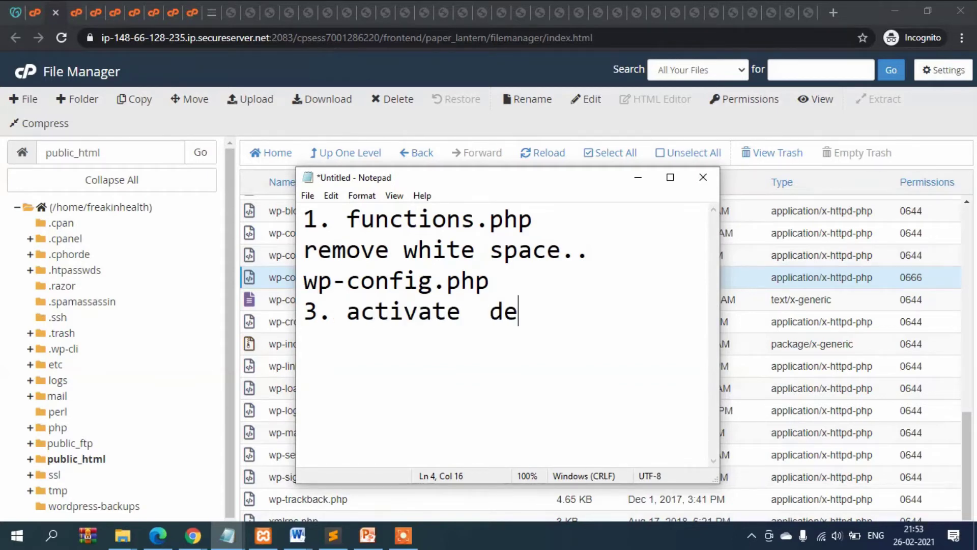
{"action": "type", "text": "-actiav"}
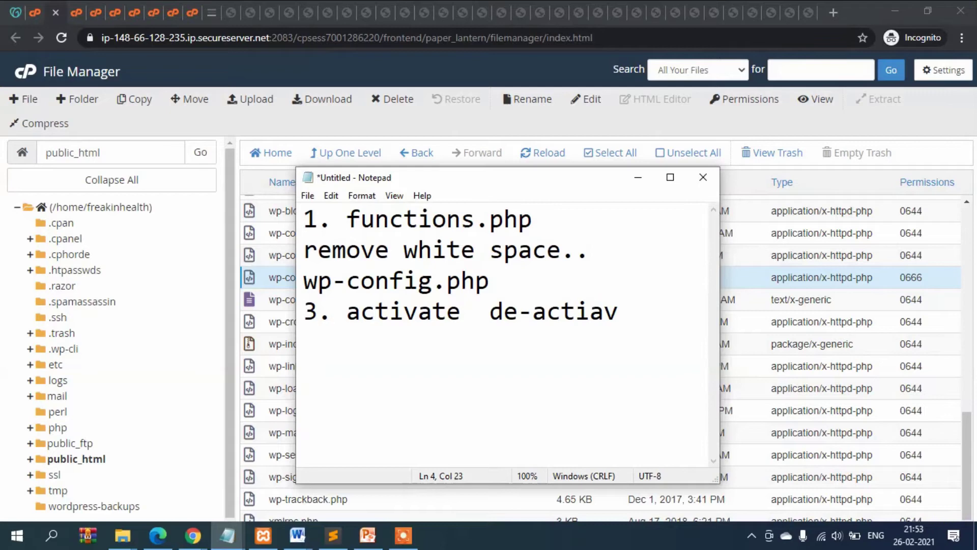
{"action": "type", "text": "age"}
{"action": "key", "text": "BackSpace"}
{"action": "key", "text": "BackSpace"}
{"action": "type", "text": "te"}
{"action": "key", "text": "Return"}
{"action": "key", "text": "Return"}
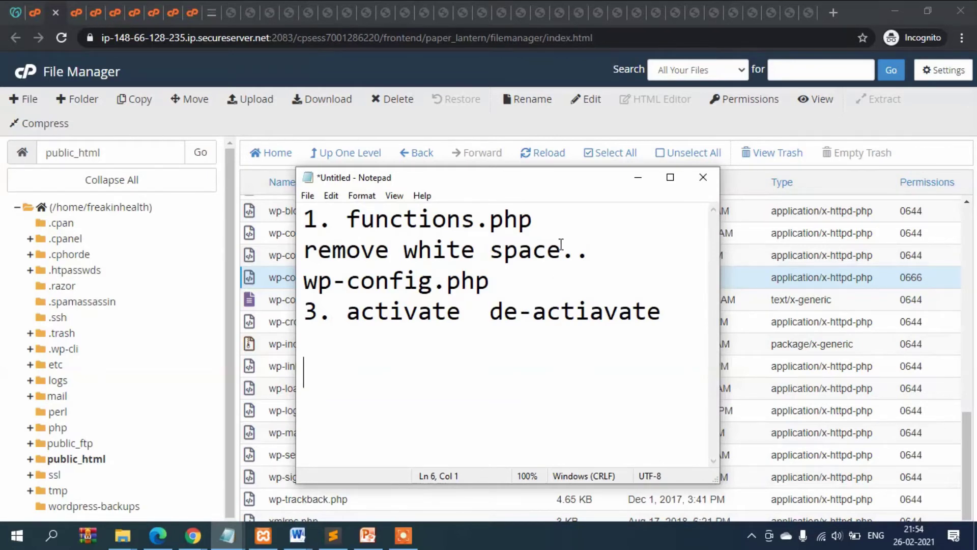
Move the Notepad window further left and widen it
{"action": "left_click_drag", "start_coordinate": [563, 177], "coordinate": [511, 177]}
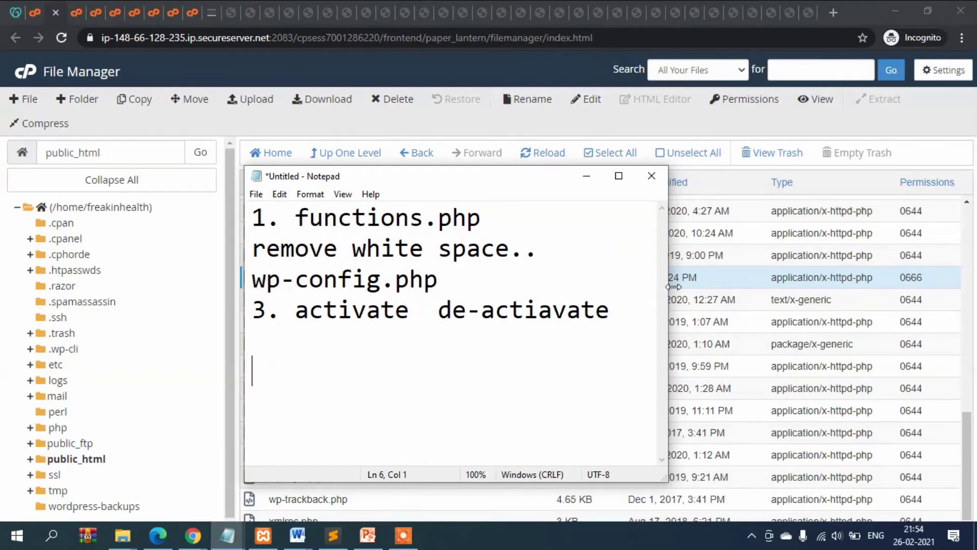
{"action": "left_click_drag", "start_coordinate": [668, 287], "coordinate": [765, 291]}
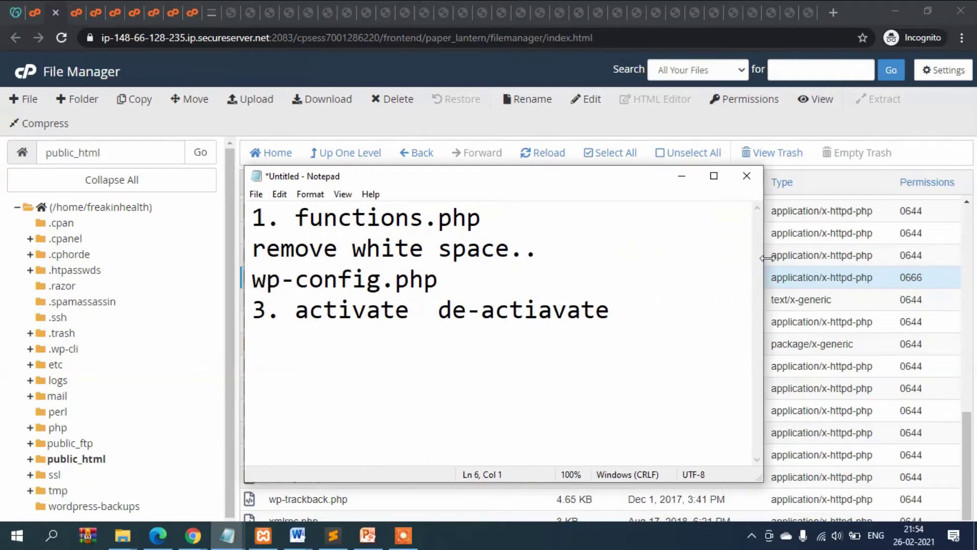
{"action": "left_click", "coordinate": [287, 347]}
Highlight the functions.php, wp-config.php and third-item lines in the notes to review them
{"action": "left_click", "coordinate": [514, 218]}
{"action": "left_click_drag", "start_coordinate": [514, 218], "coordinate": [296, 218]}
{"action": "left_click", "coordinate": [423, 217]}
{"action": "left_click", "coordinate": [474, 277]}
{"action": "left_click_drag", "start_coordinate": [475, 278], "coordinate": [252, 278]}
{"action": "left_click", "coordinate": [252, 278]}
{"action": "left_click_drag", "start_coordinate": [638, 324], "coordinate": [251, 313]}
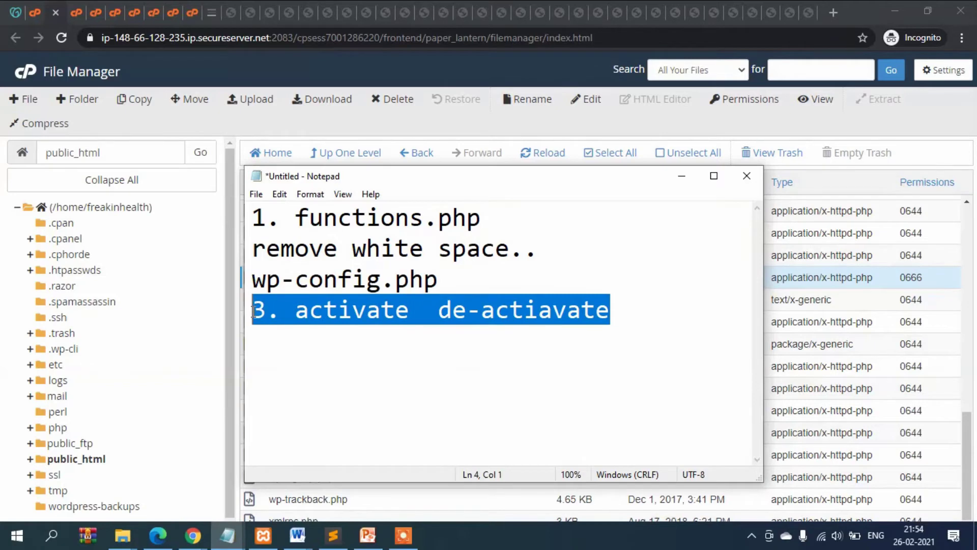
{"action": "left_click_drag", "start_coordinate": [632, 319], "coordinate": [245, 311]}
{"action": "left_click", "coordinate": [281, 313]}
{"action": "left_click_drag", "start_coordinate": [636, 321], "coordinate": [252, 313]}
{"action": "left_click", "coordinate": [353, 341]}
{"action": "left_click_drag", "start_coordinate": [618, 310], "coordinate": [198, 304]}
{"action": "left_click", "coordinate": [451, 338]}
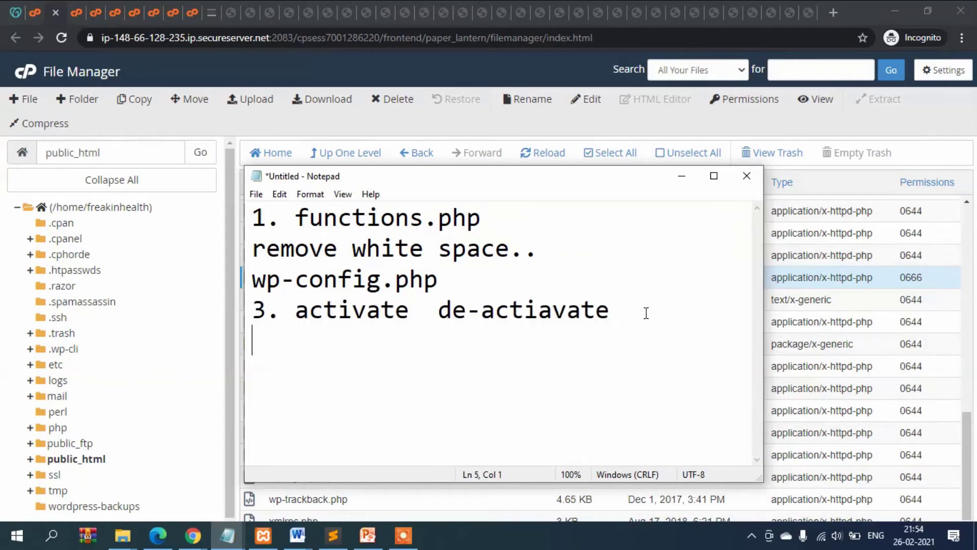
{"action": "left_click", "coordinate": [646, 310]}
Open whitespacefix.php and review its output-buffer script by selecting the code
{"action": "left_click", "coordinate": [417, 121]}
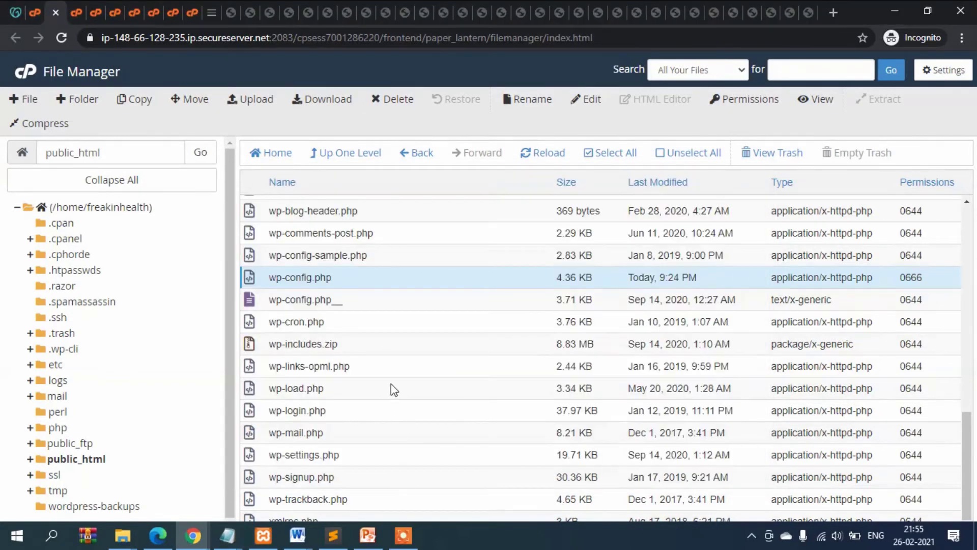
{"action": "scroll", "coordinate": [382, 373], "scroll_direction": "up", "scroll_amount": 4}
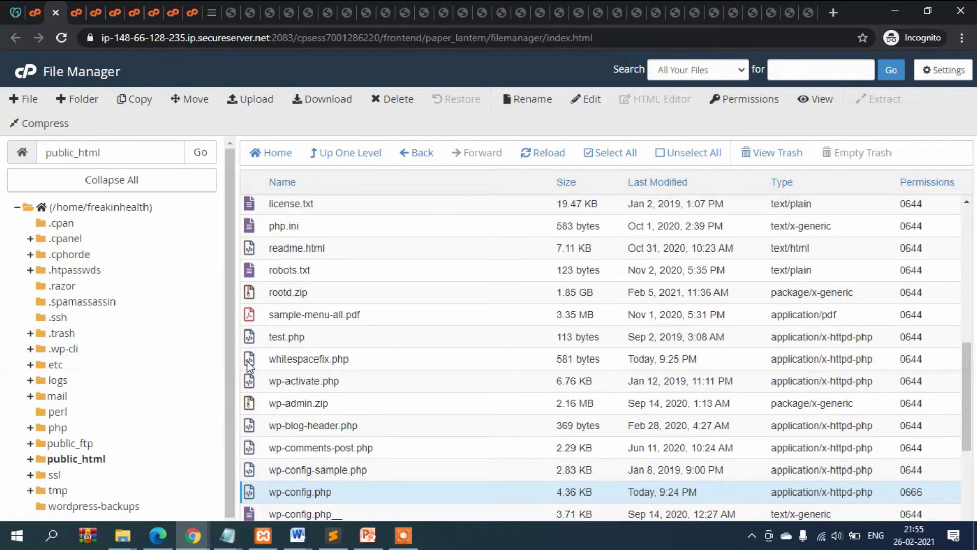
{"action": "left_click", "coordinate": [248, 361]}
{"action": "scroll", "coordinate": [411, 371], "scroll_direction": "down", "scroll_amount": 3}
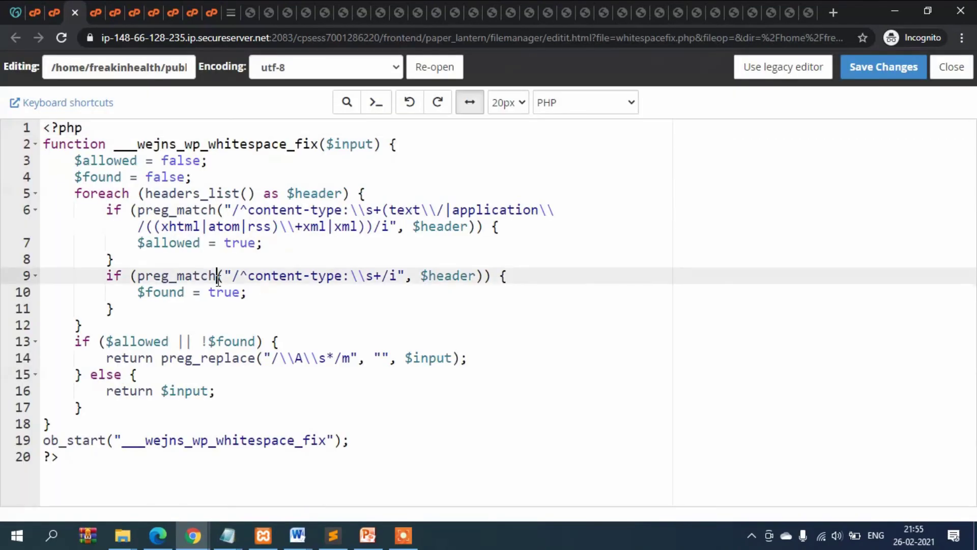
{"action": "left_click_drag", "start_coordinate": [67, 458], "coordinate": [19, 128]}
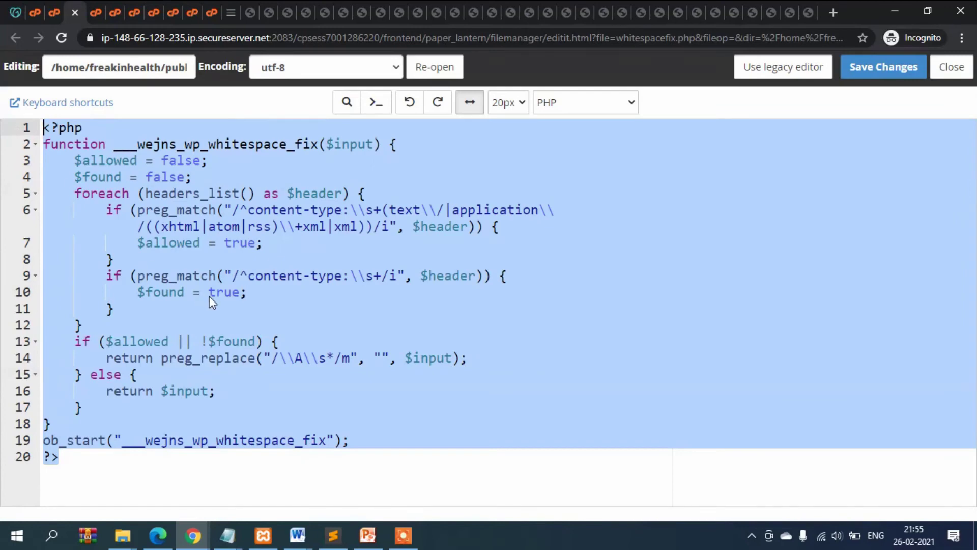
{"action": "left_click", "coordinate": [155, 278]}
{"action": "left_click", "coordinate": [83, 464]}
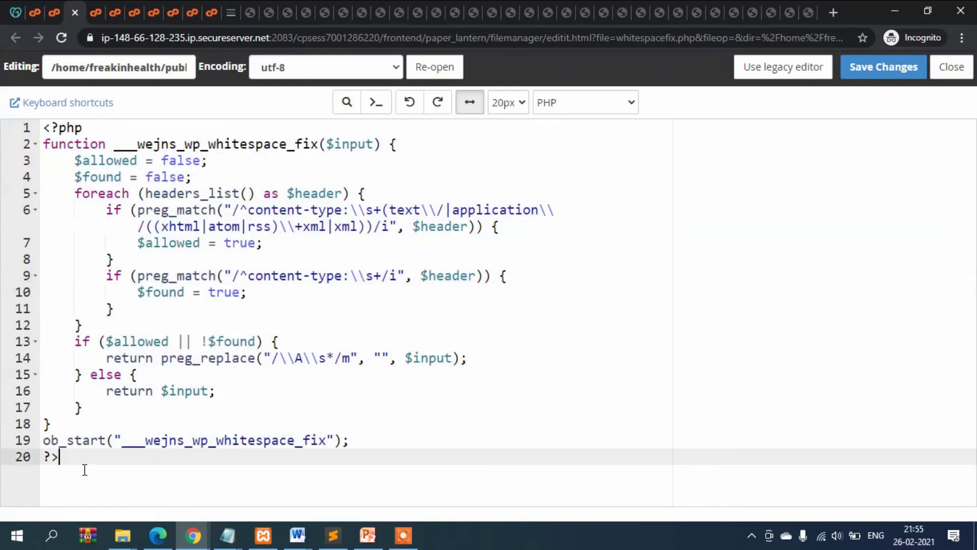
{"action": "left_click_drag", "start_coordinate": [83, 464], "coordinate": [31, 125]}
{"action": "left_click", "coordinate": [206, 252]}
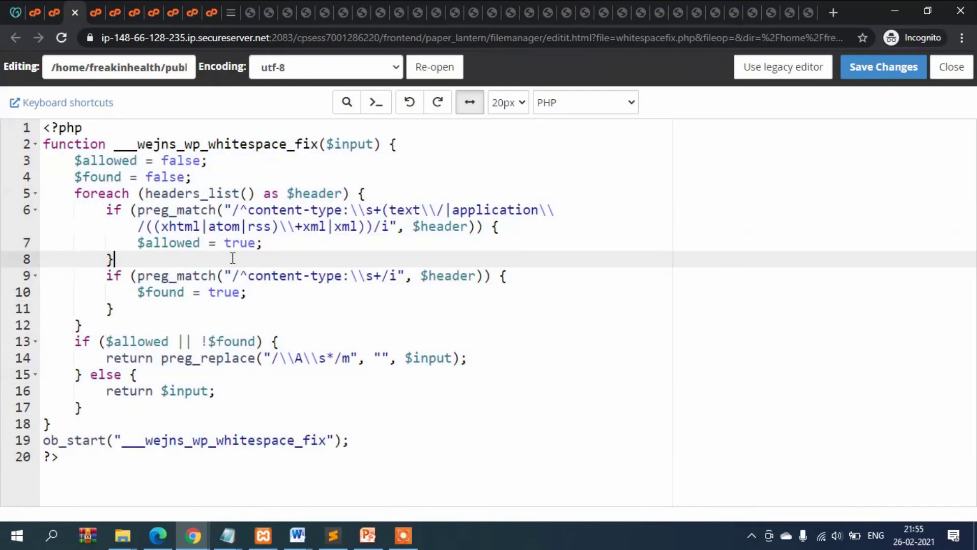
{"action": "left_click", "coordinate": [69, 456]}
{"action": "left_click_drag", "start_coordinate": [57, 458], "coordinate": [31, 127]}
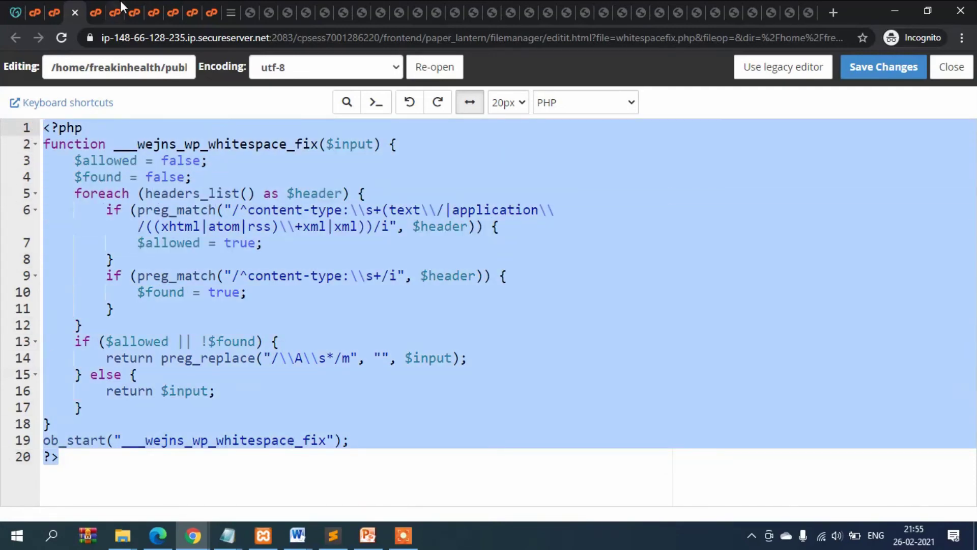
Back in the public_html listing, select index.php and open it in the code editor
{"action": "left_click", "coordinate": [60, 7]}
{"action": "scroll", "coordinate": [408, 343], "scroll_direction": "down", "scroll_amount": 2}
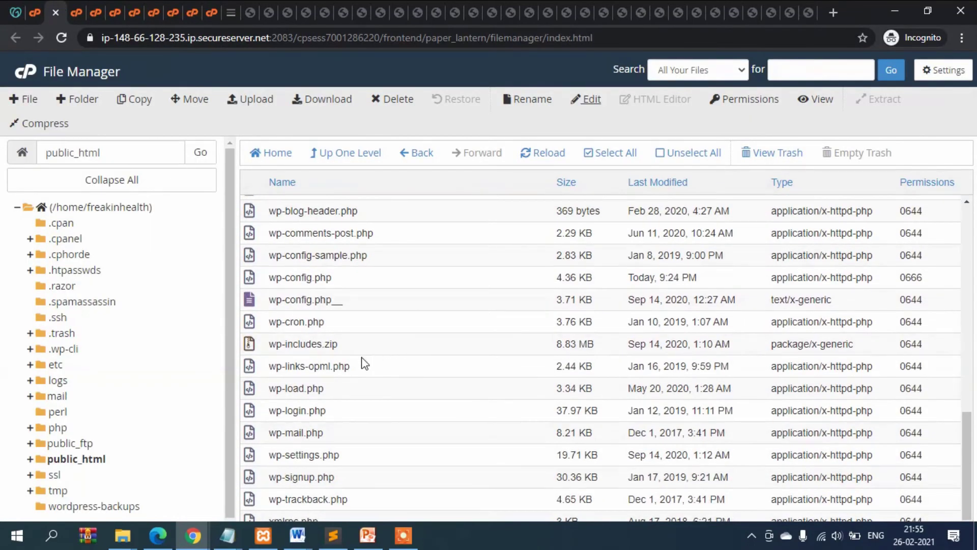
{"action": "scroll", "coordinate": [365, 363], "scroll_direction": "up", "scroll_amount": 5}
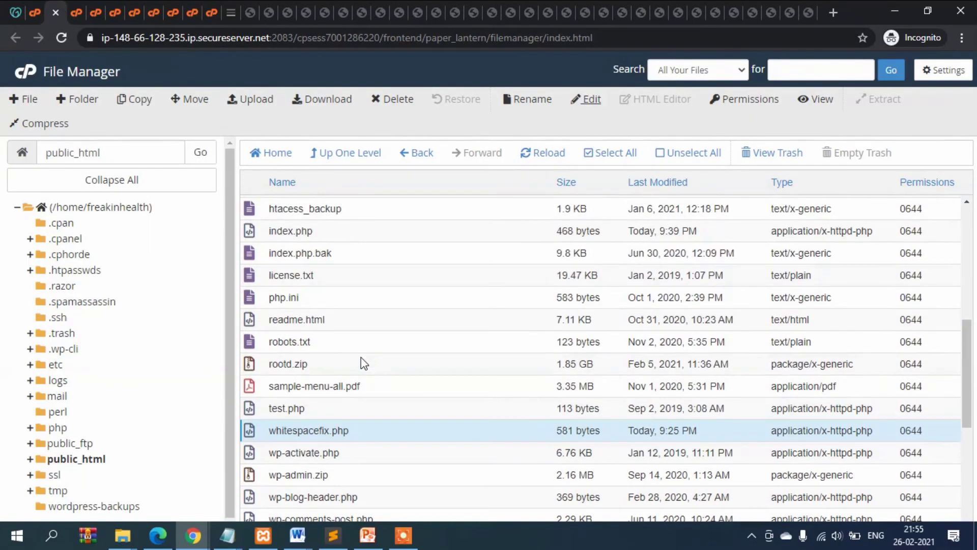
{"action": "scroll", "coordinate": [364, 364], "scroll_direction": "up", "scroll_amount": 1}
{"action": "left_click", "coordinate": [250, 307]}
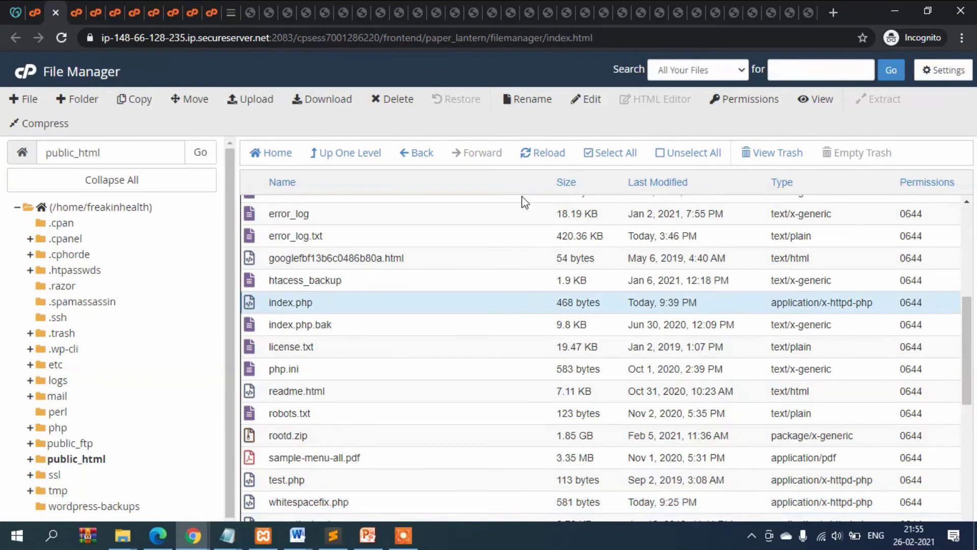
{"action": "left_click", "coordinate": [585, 99]}
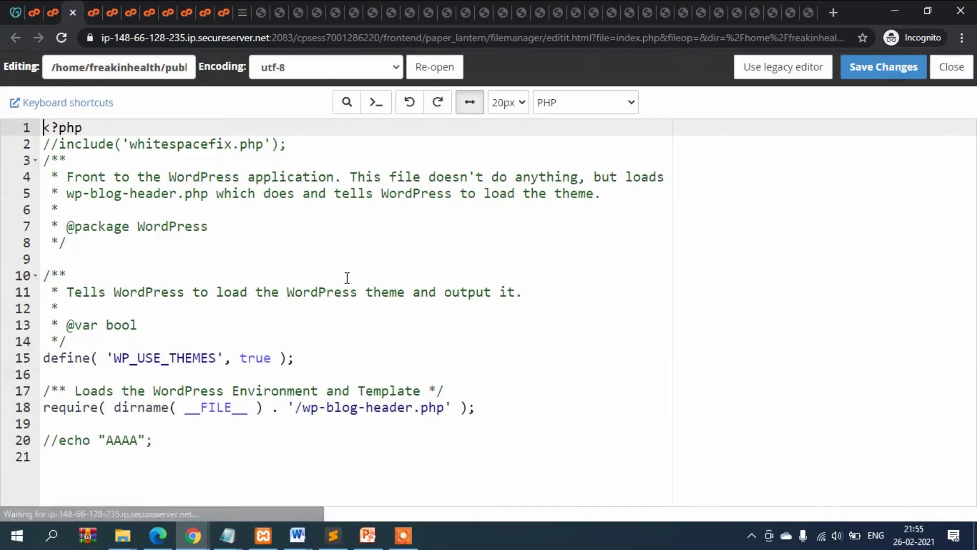
Remove the // before include('whitespacefix.php'); on line 2, save index.php, and switch to the sitemap window
{"action": "left_click", "coordinate": [58, 144]}
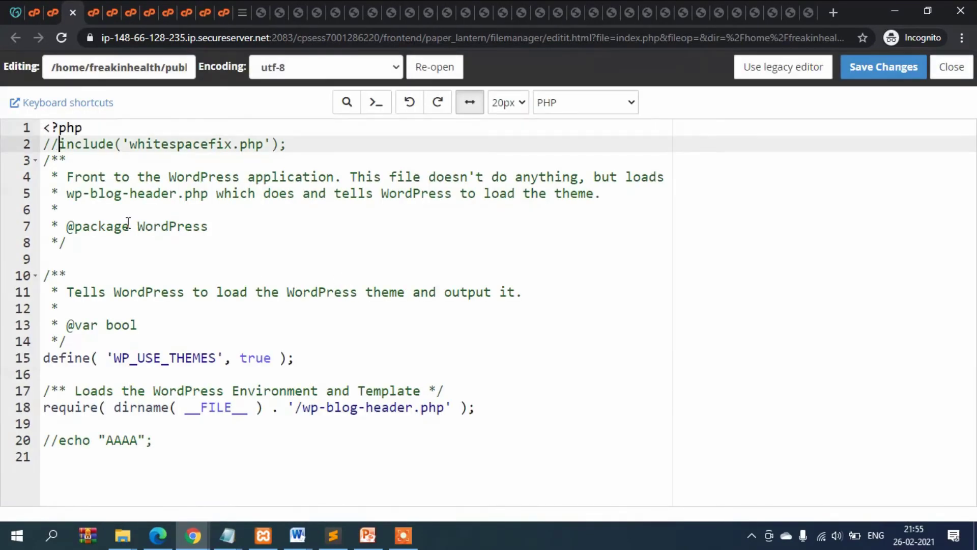
{"action": "key", "text": "BackSpace"}
{"action": "key", "text": "BackSpace"}
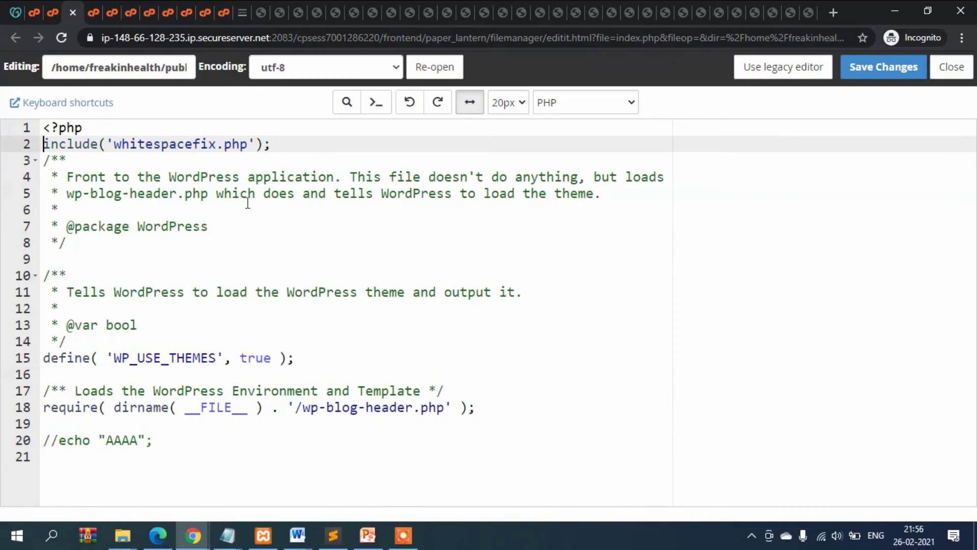
{"action": "left_click", "coordinate": [111, 128]}
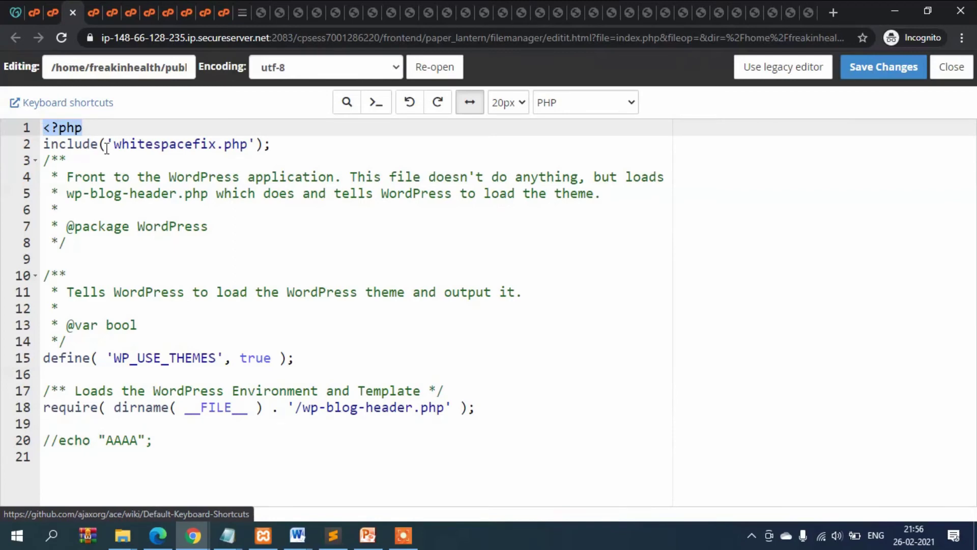
{"action": "key", "text": "shift+Home"}
{"action": "left_click", "coordinate": [113, 138]}
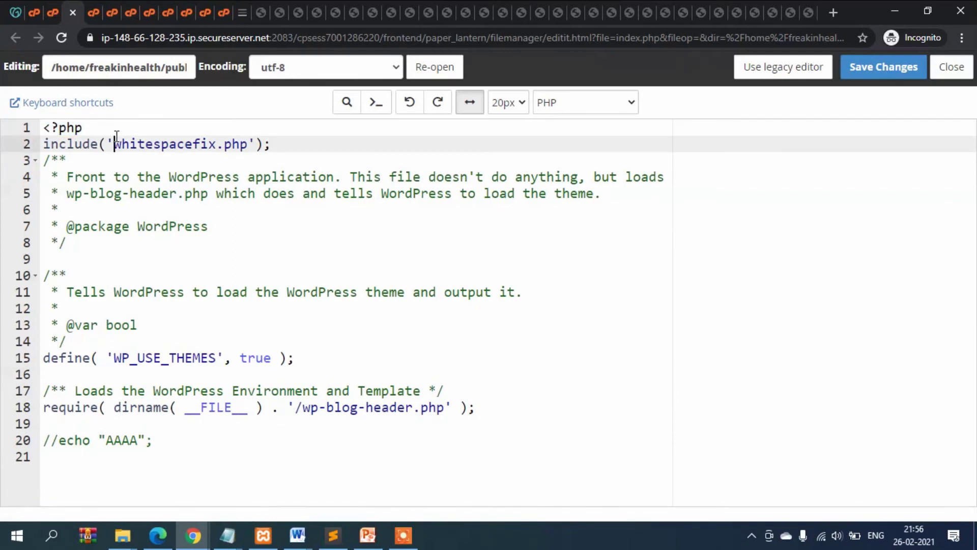
{"action": "left_click_drag", "start_coordinate": [277, 144], "coordinate": [50, 137]}
{"action": "left_click", "coordinate": [300, 147]}
{"action": "left_click", "coordinate": [867, 71]}
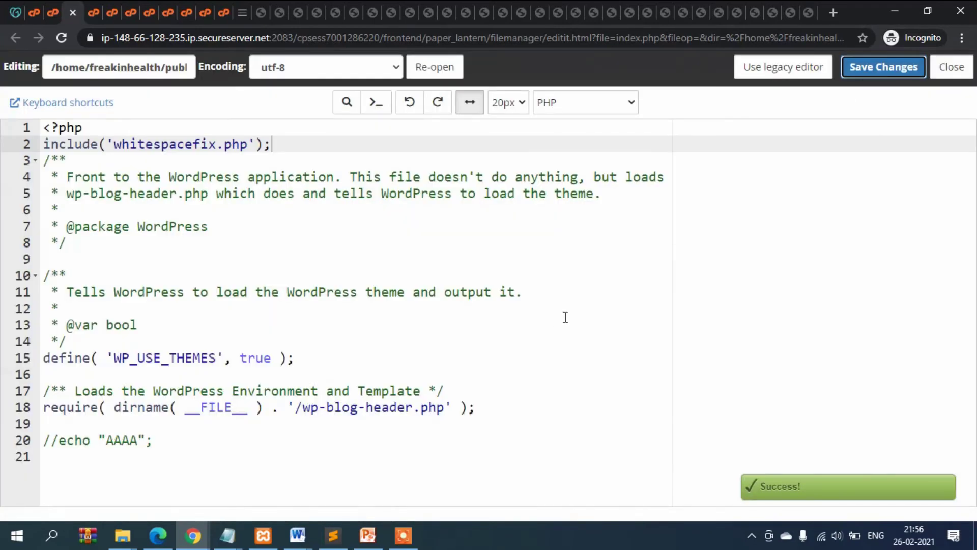
{"action": "key", "text": "alt+Tab"}
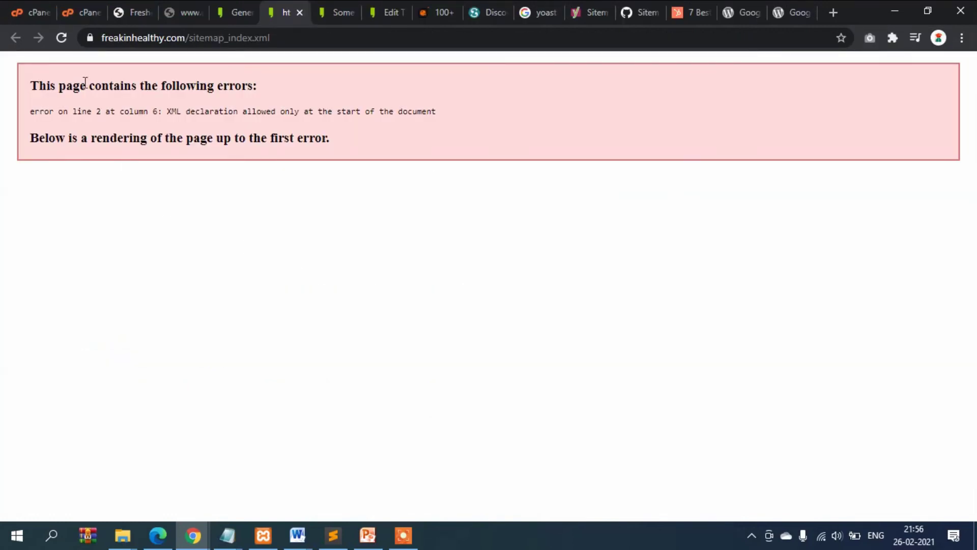
Reload sitemap_index.xml to check whether the XML declaration error is gone
{"action": "left_click", "coordinate": [61, 38]}
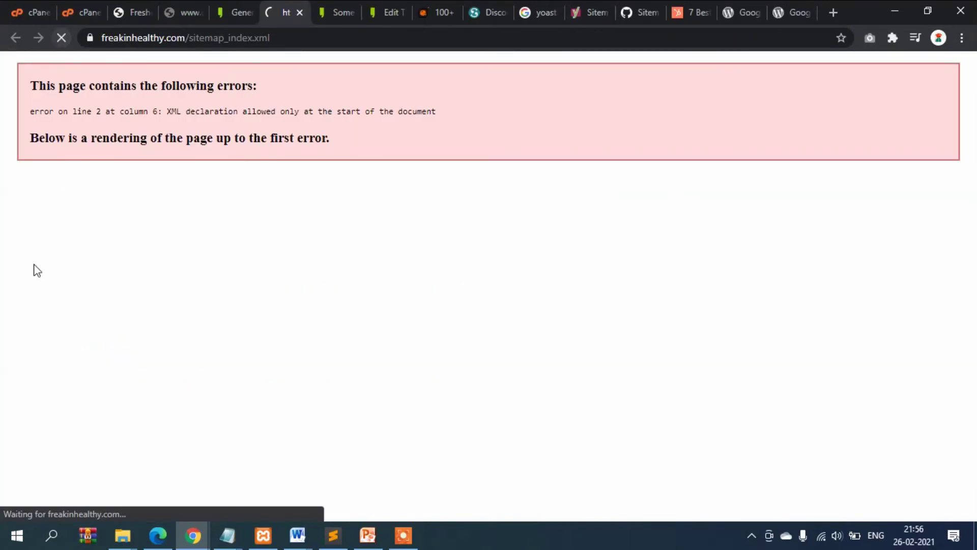